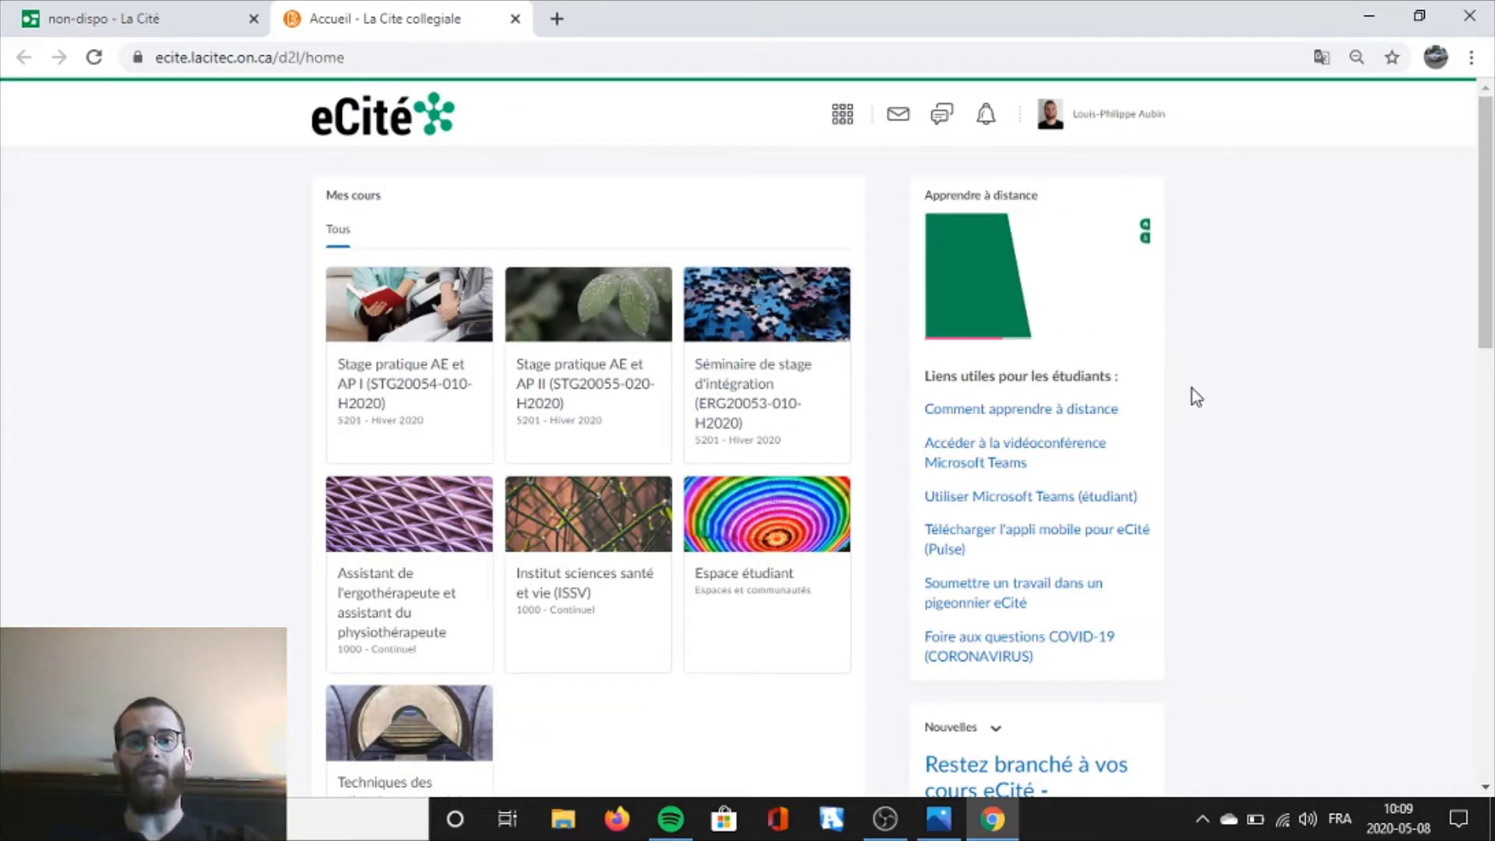
- Open the ReadSpeaker writing and reading support tool from the eCité home page
scroll(1191, 389, down, 10)
scroll(1191, 393, down, 5)
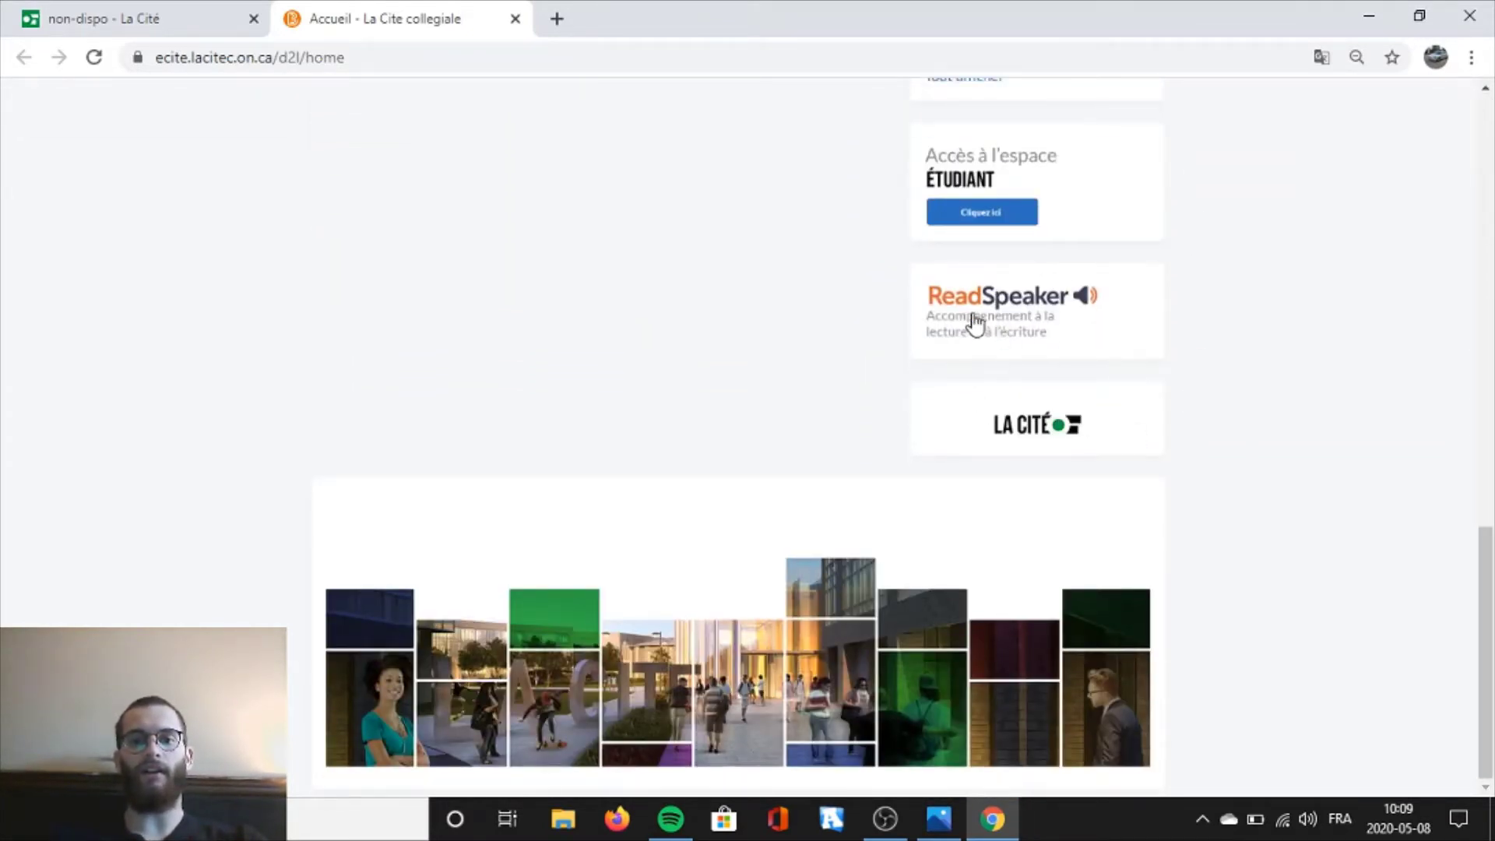
click(1033, 320)
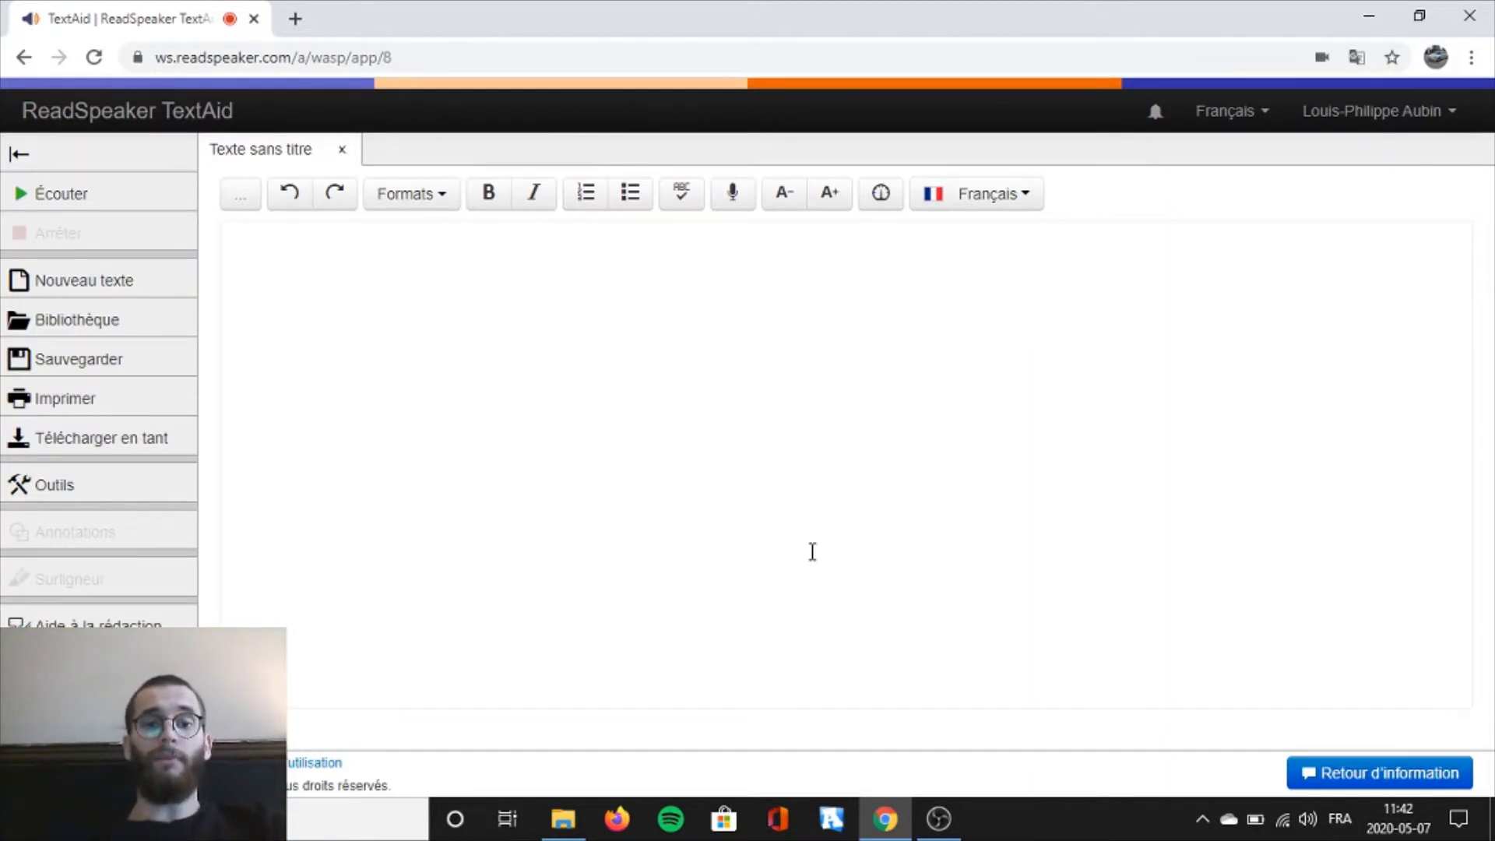
- Show the reading speed setting (Vitesse de lecture) for the empty text, and close it without changing the speed
click(812, 551)
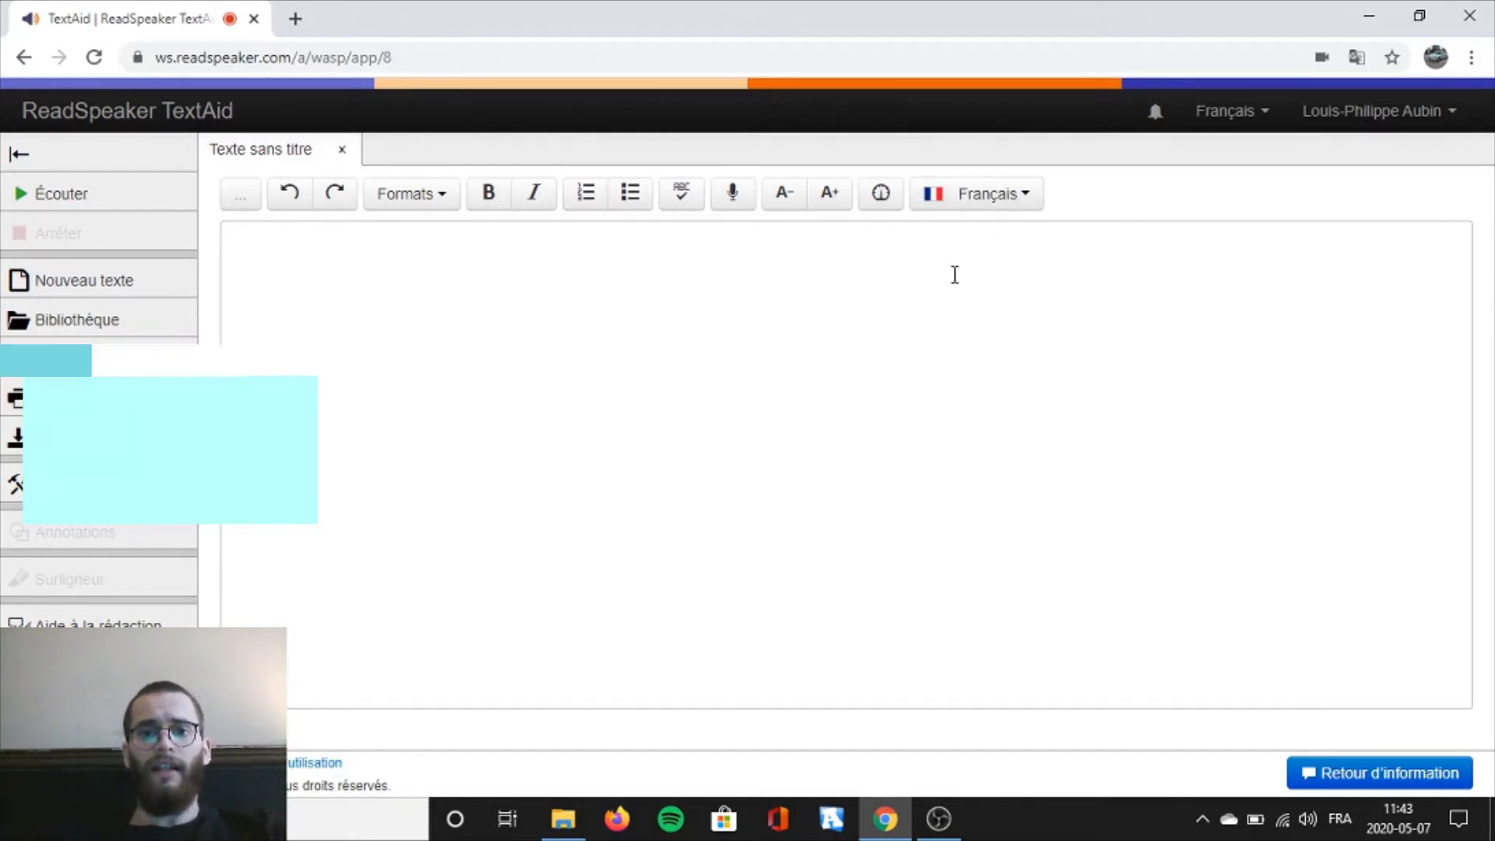
click(886, 204)
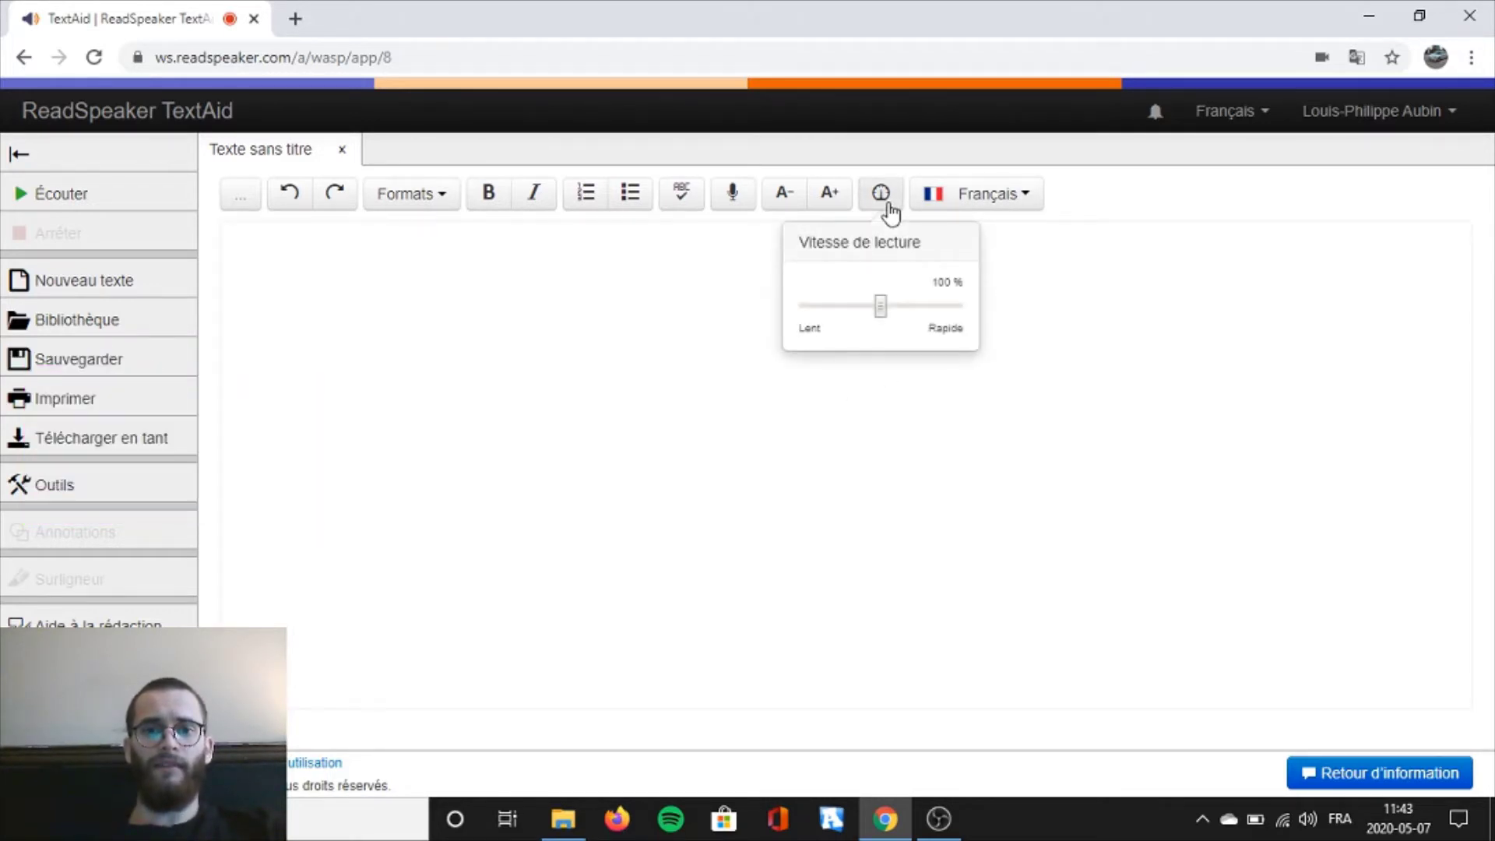
click(888, 205)
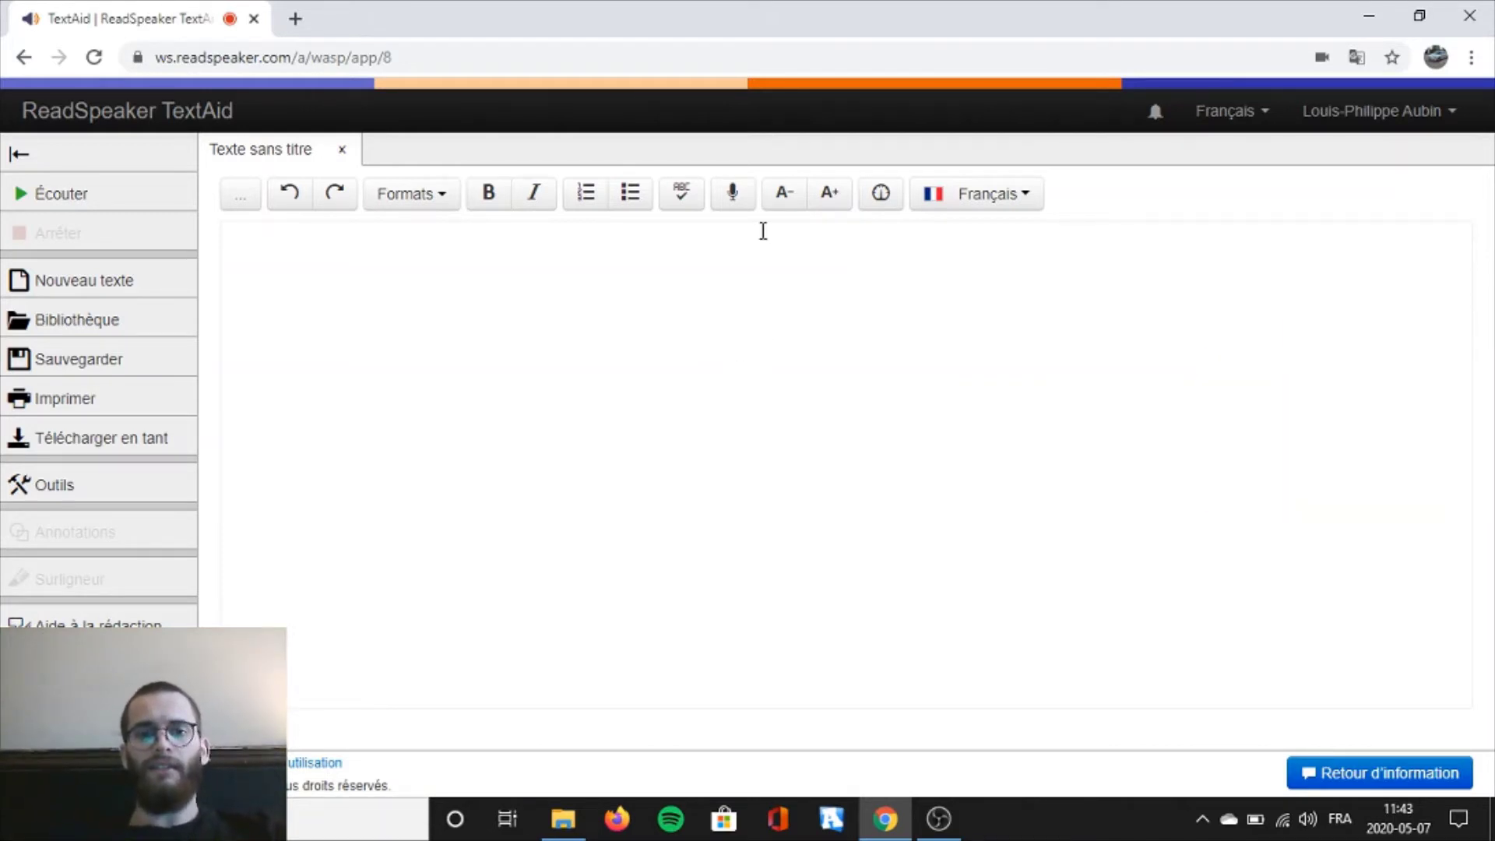
- Dictate a French sentence stating the speaker's full name, insert it into the text and have it read aloud
click(741, 201)
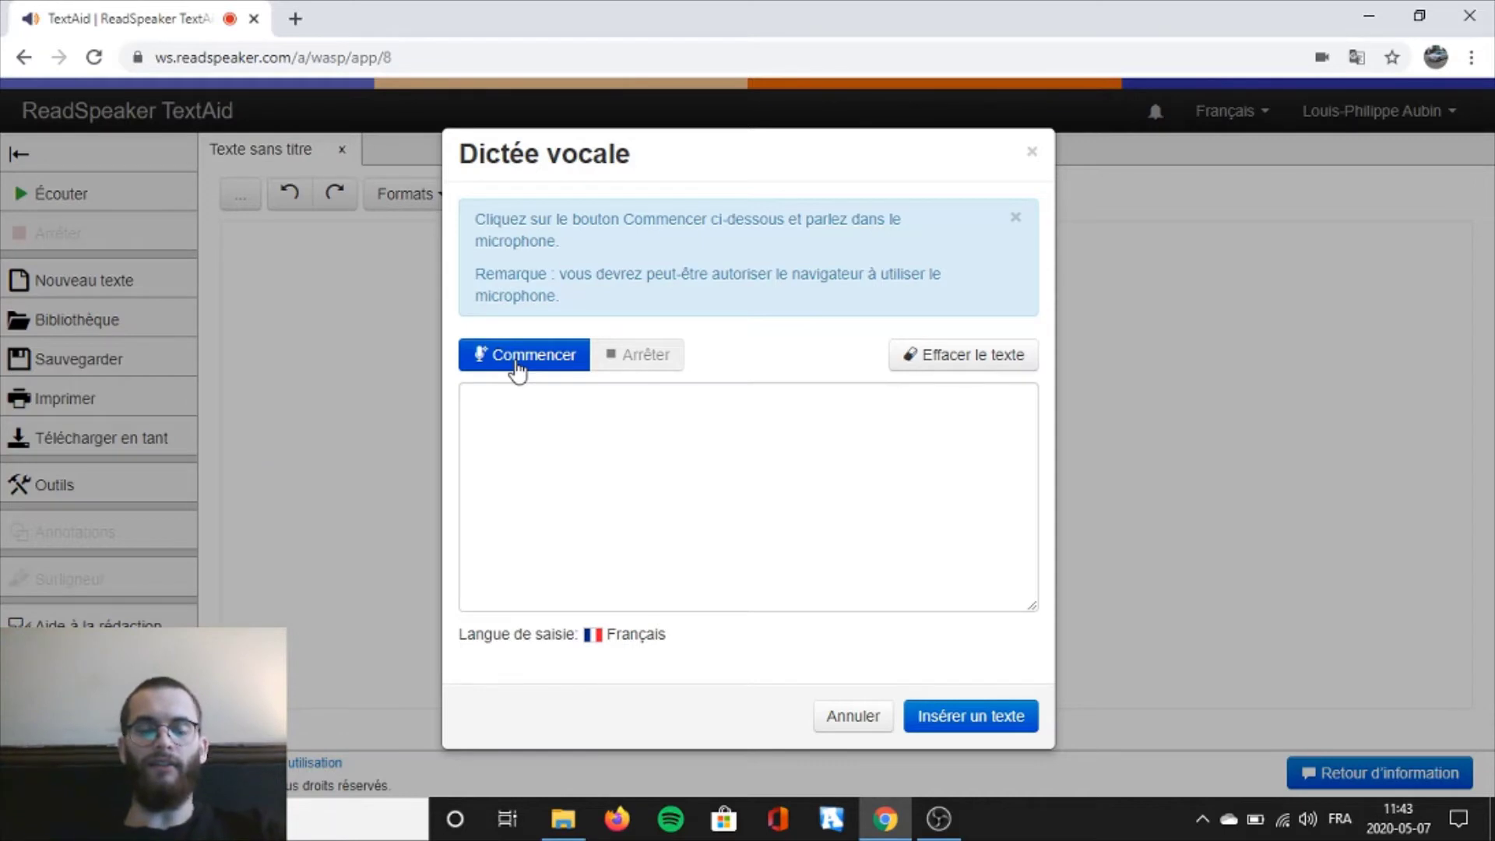
click(516, 359)
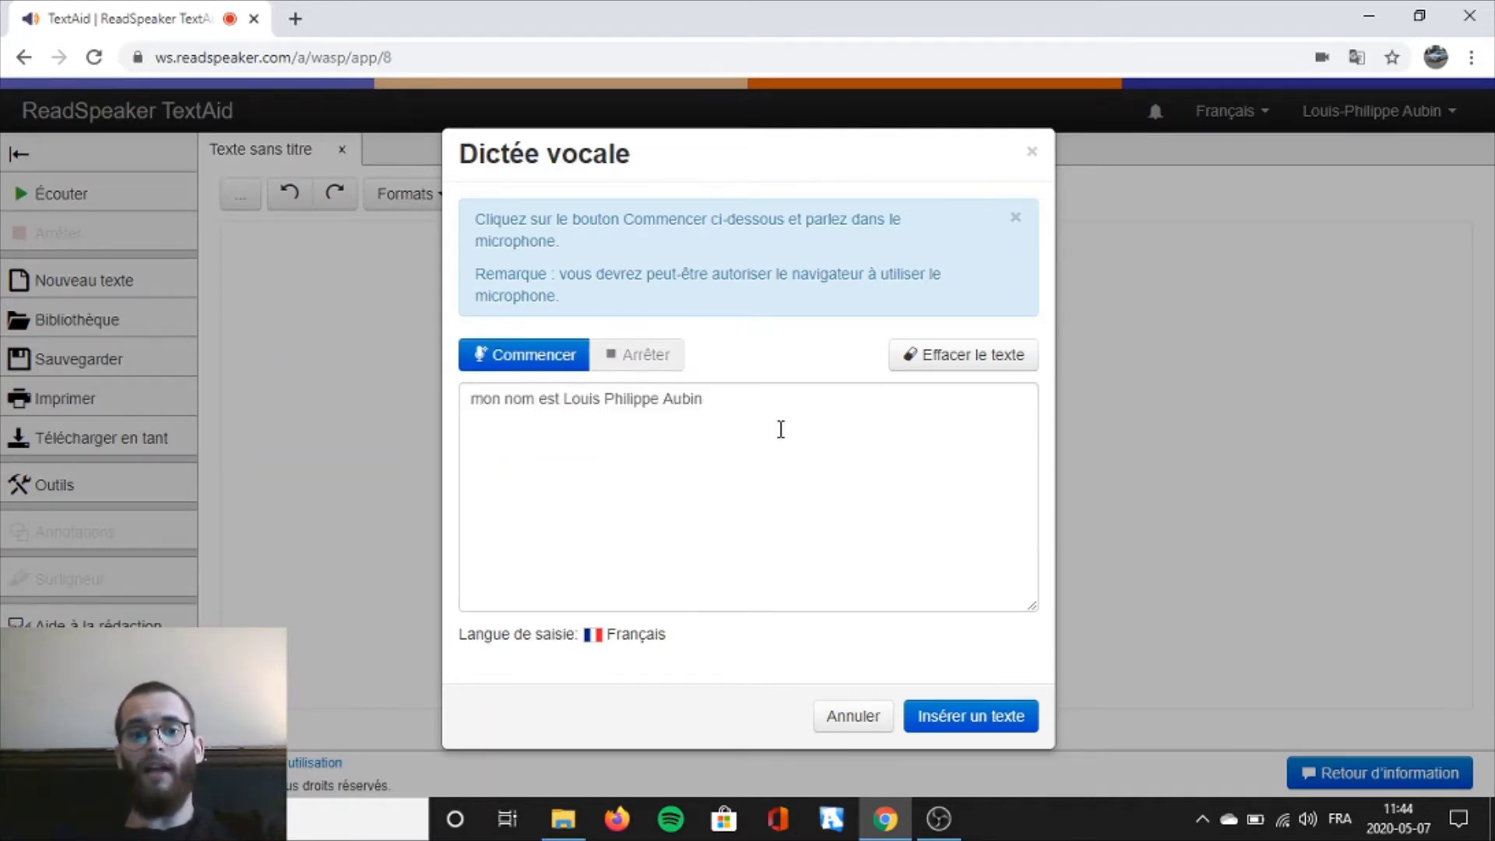
click(968, 710)
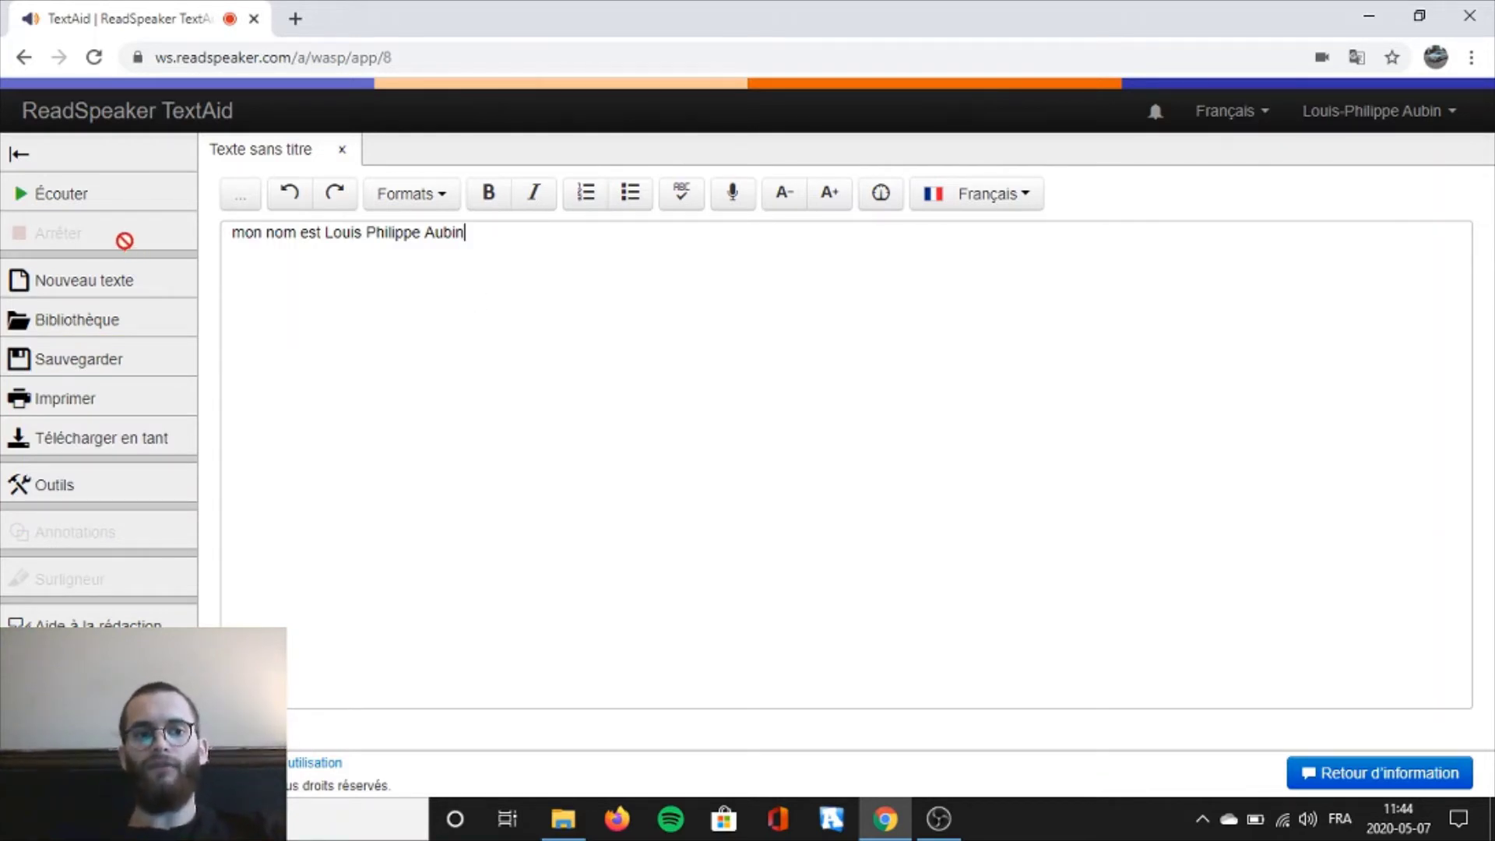
click(59, 204)
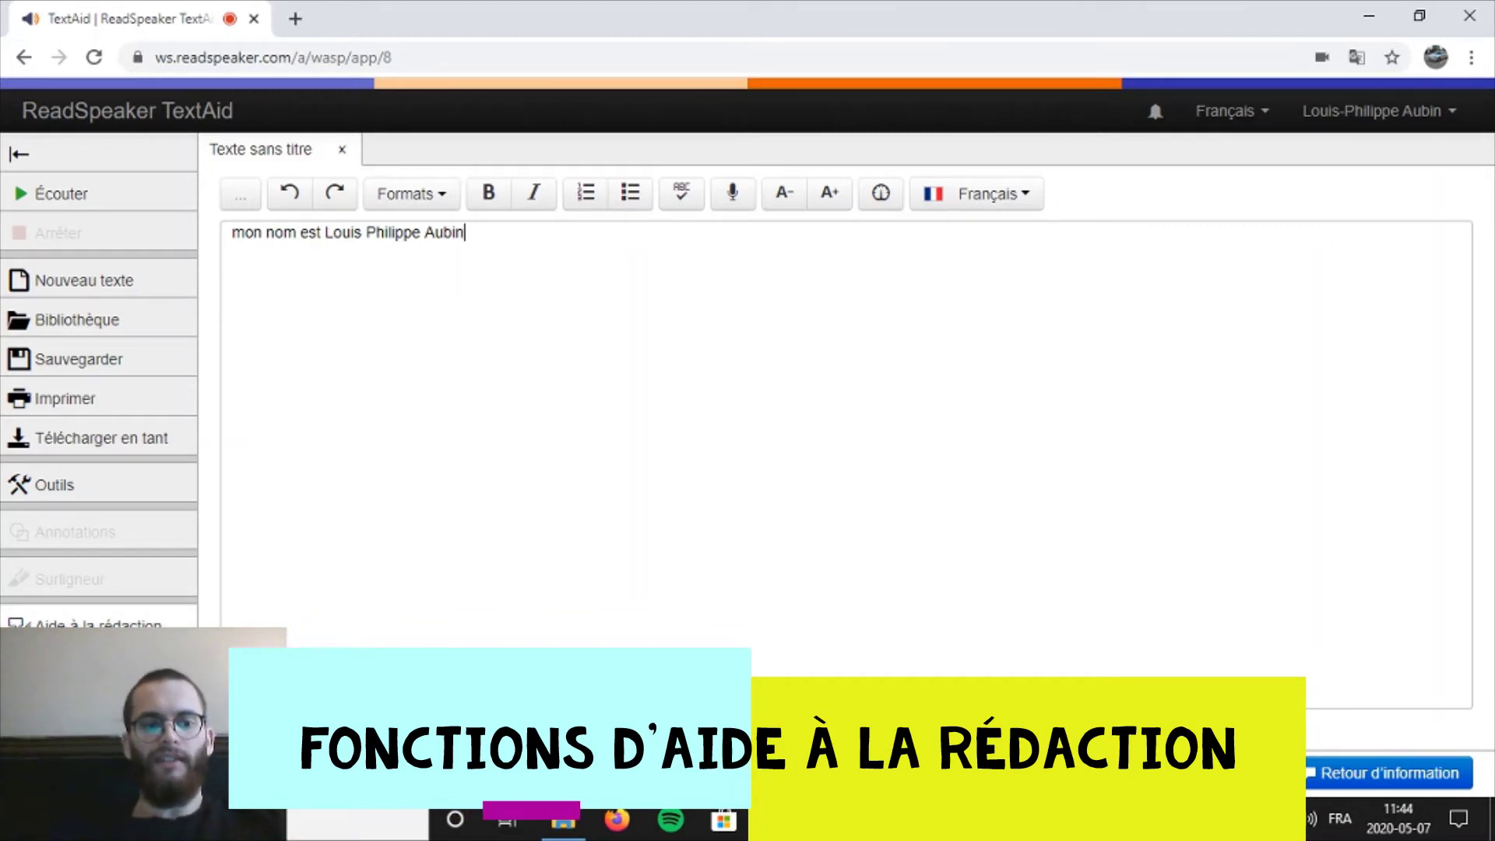
- Configure the writing aid (Aide à la rédaction) to speak only words (Mots) during typing, with sentences (Phrases) turned off
click(98, 634)
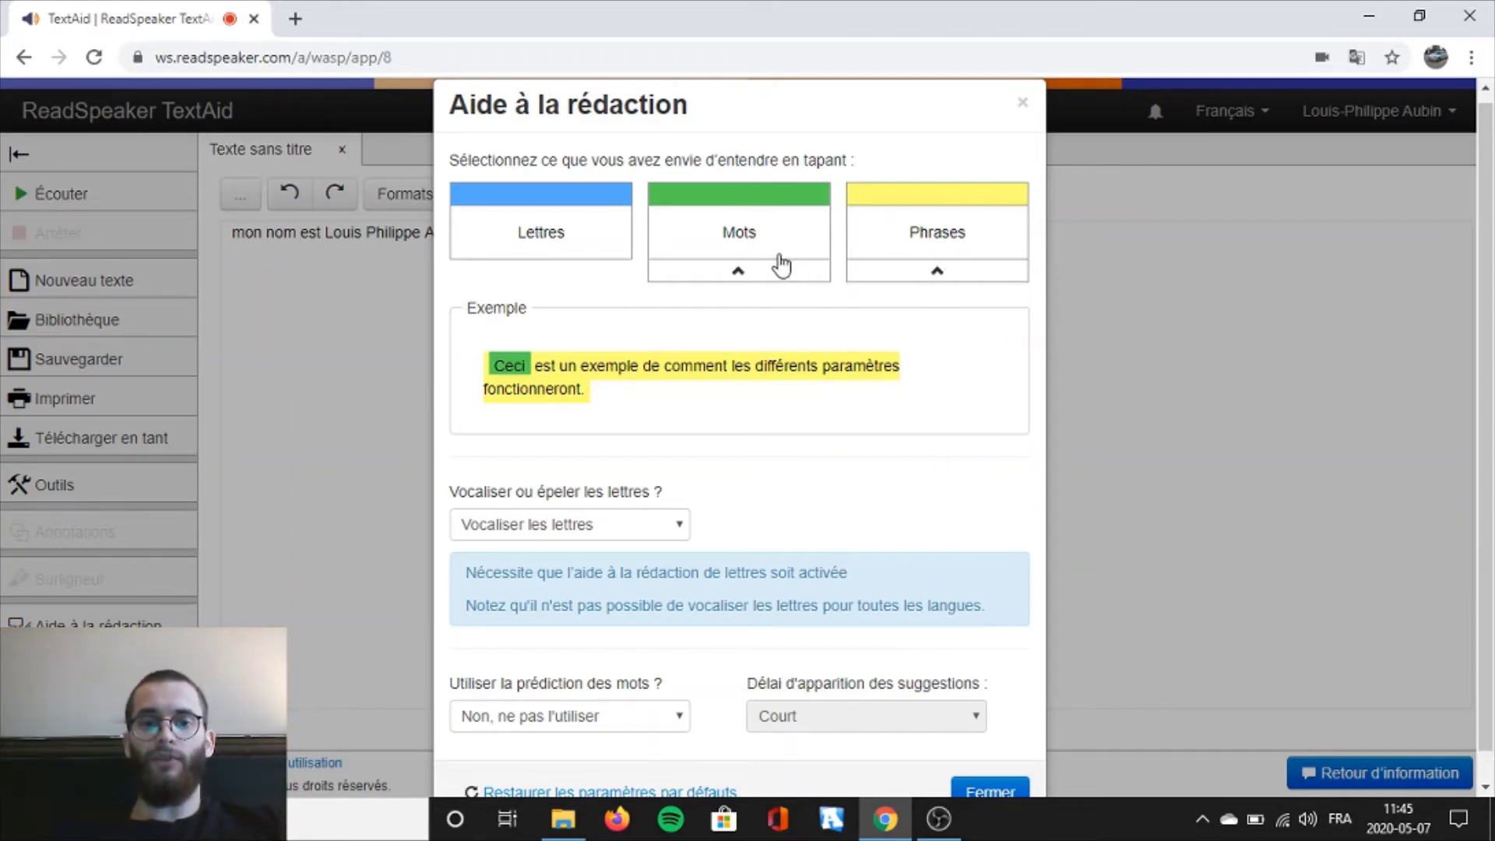
click(744, 241)
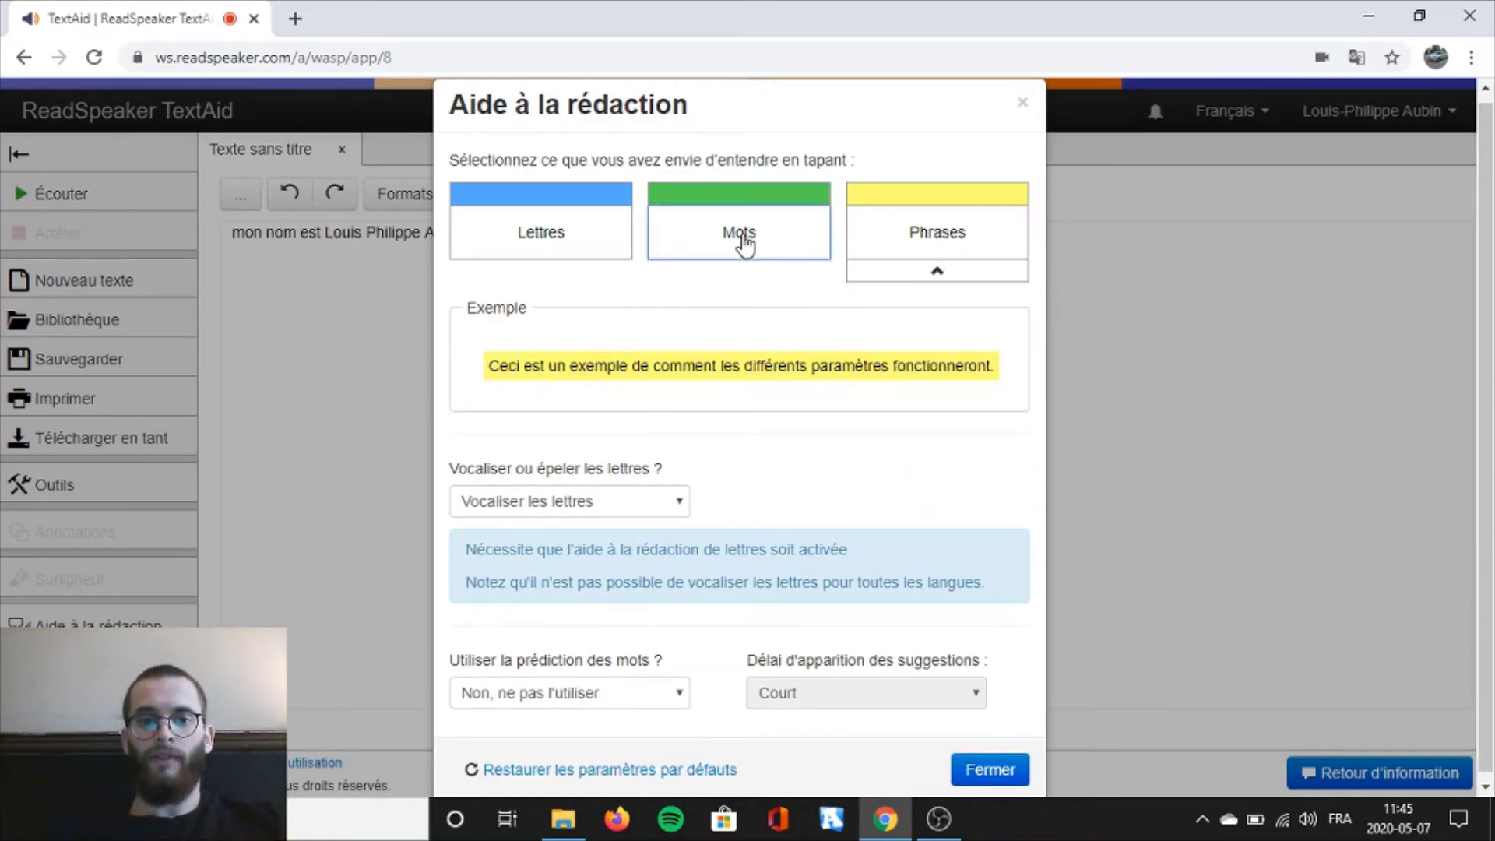
click(907, 268)
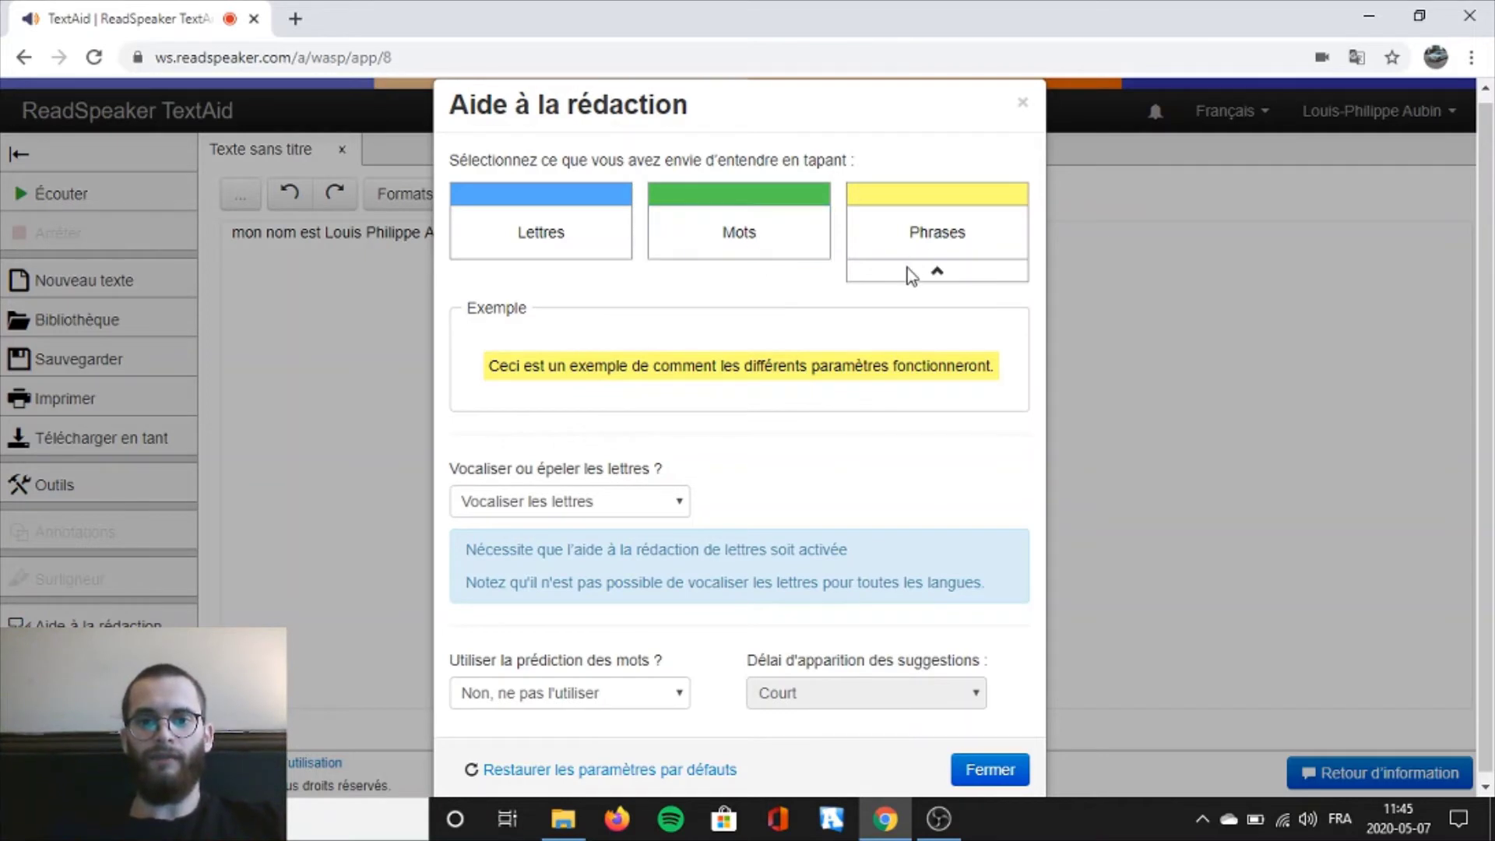
click(918, 242)
click(774, 241)
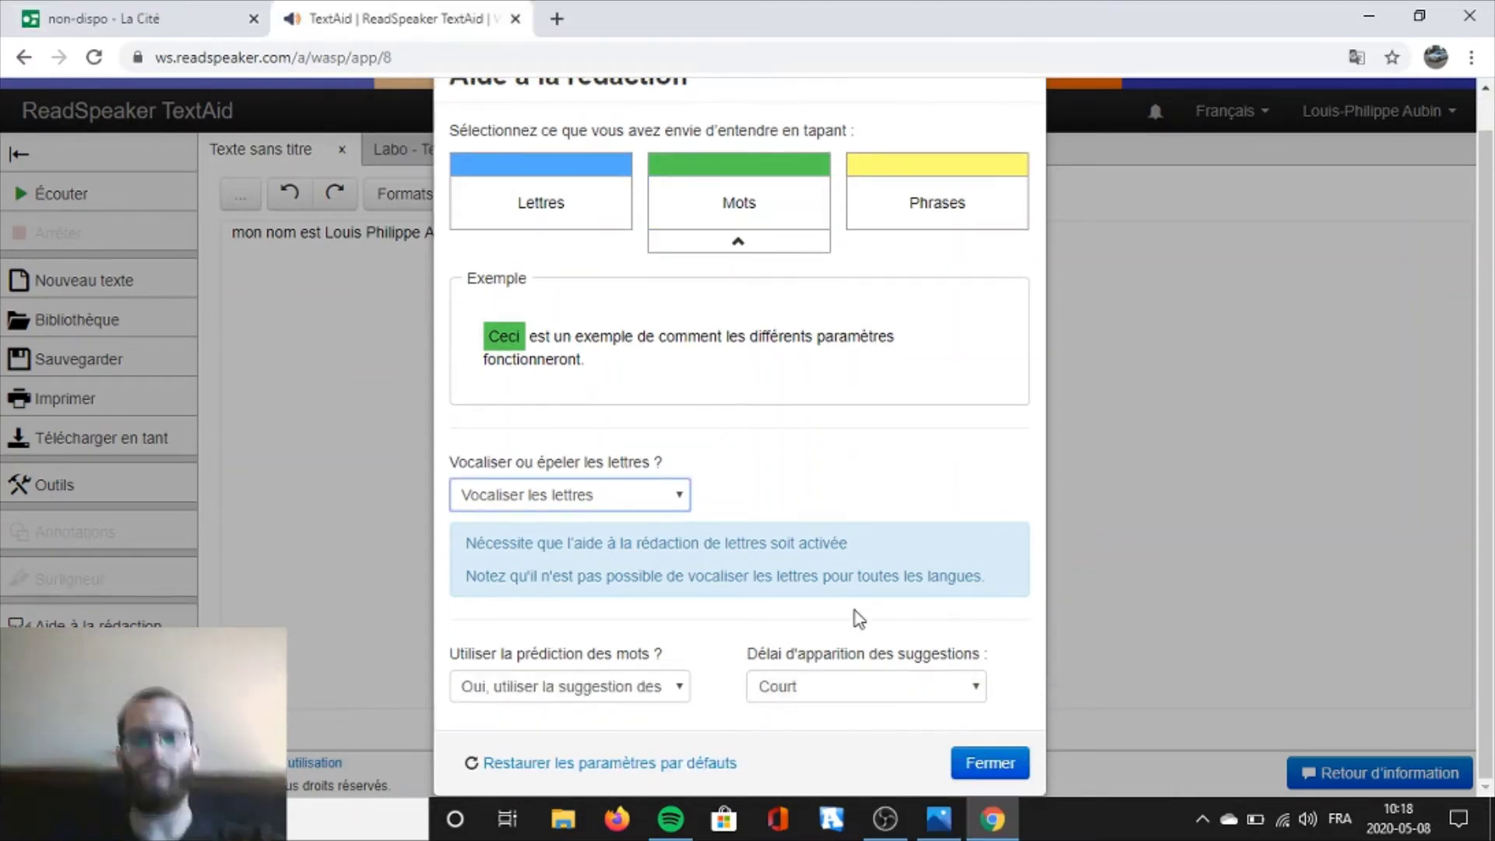
click(965, 761)
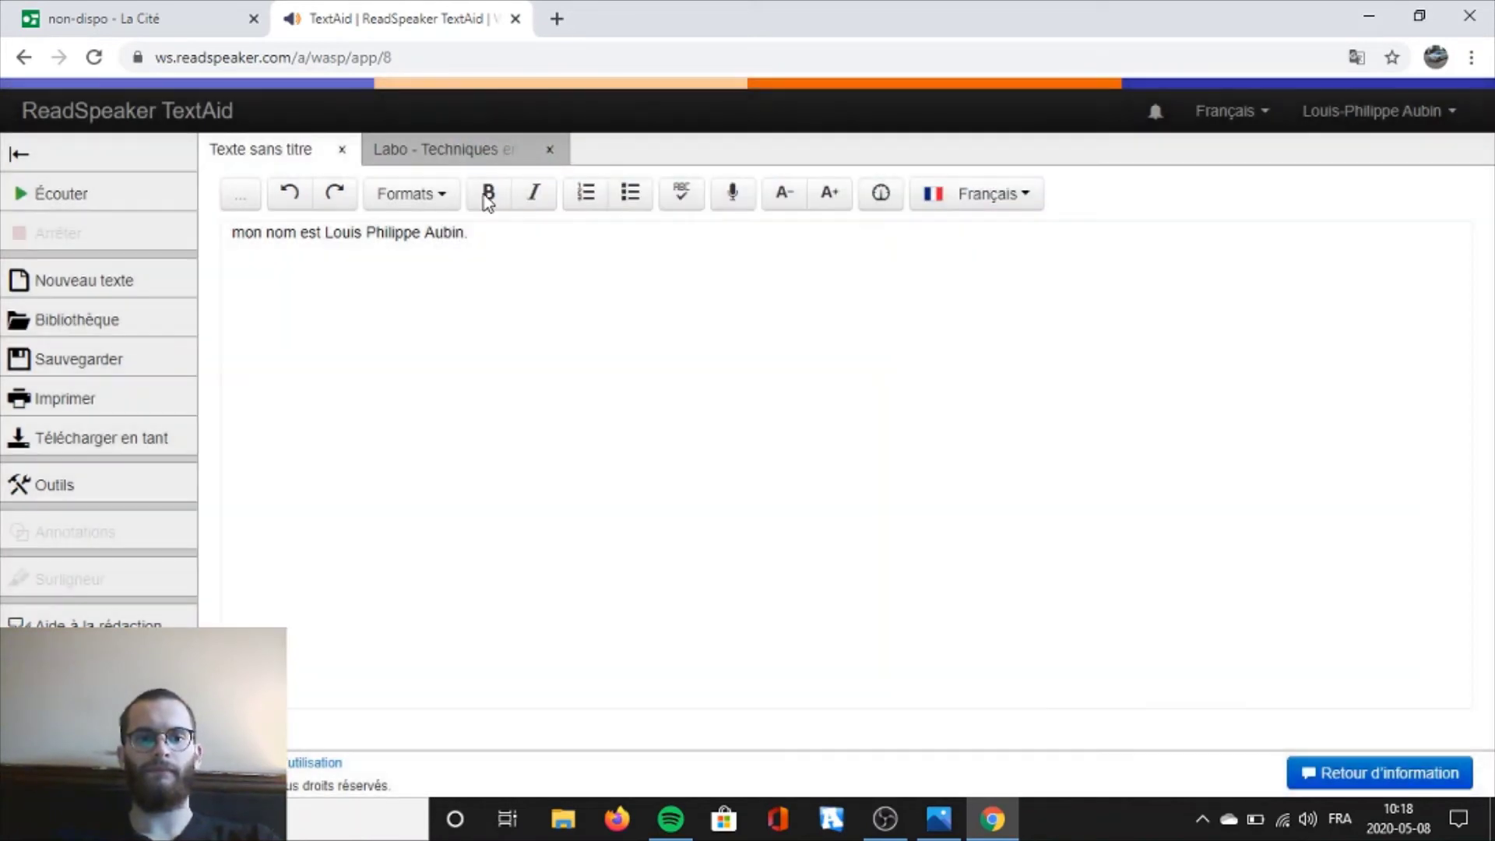
- Write the sentence "J'aime les voitures." after the dictated sentence and start a new line
click(493, 235)
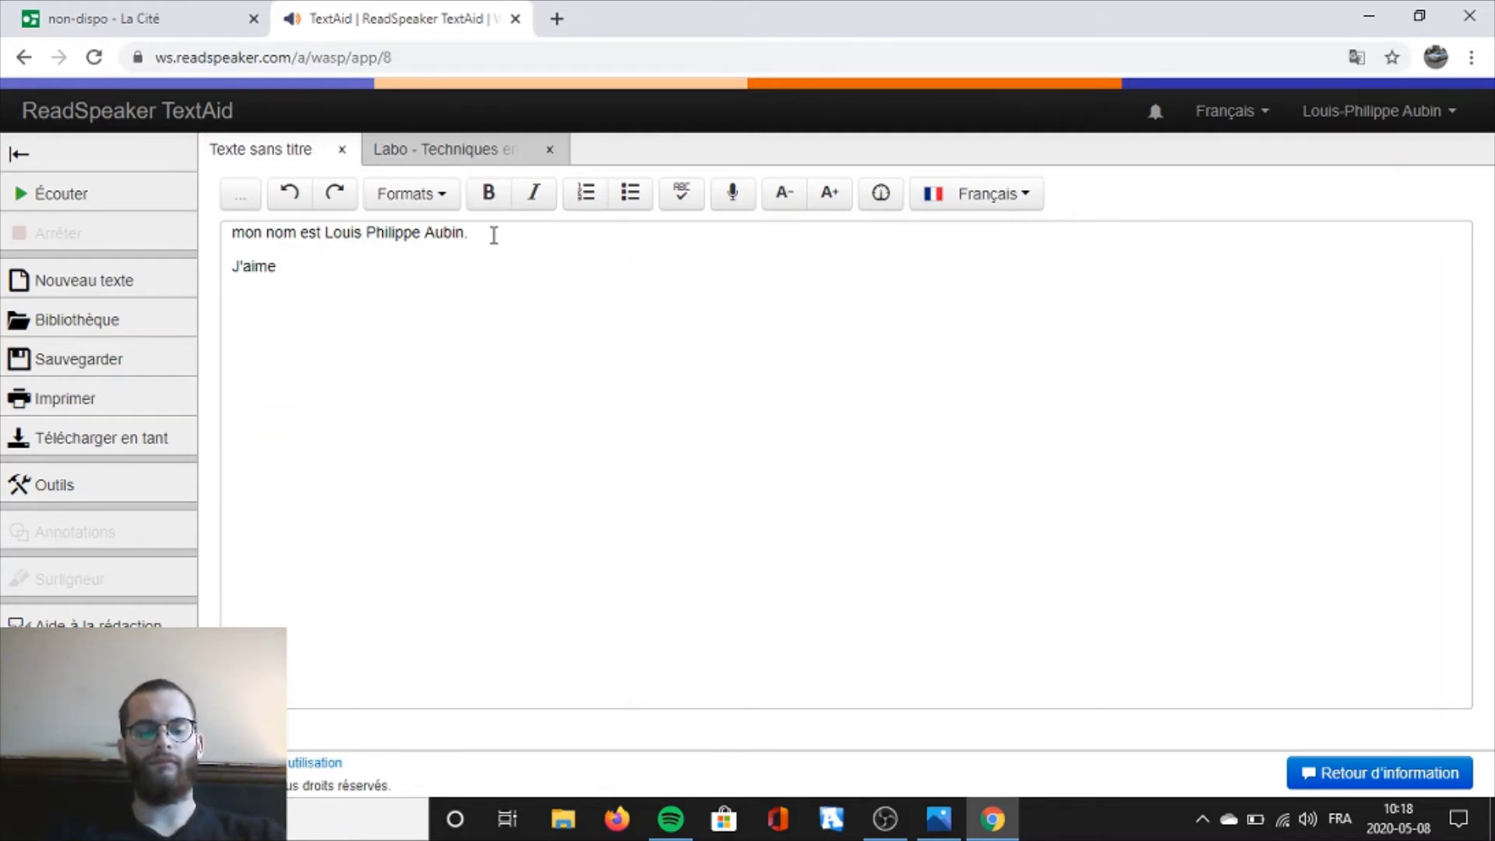
text(les)
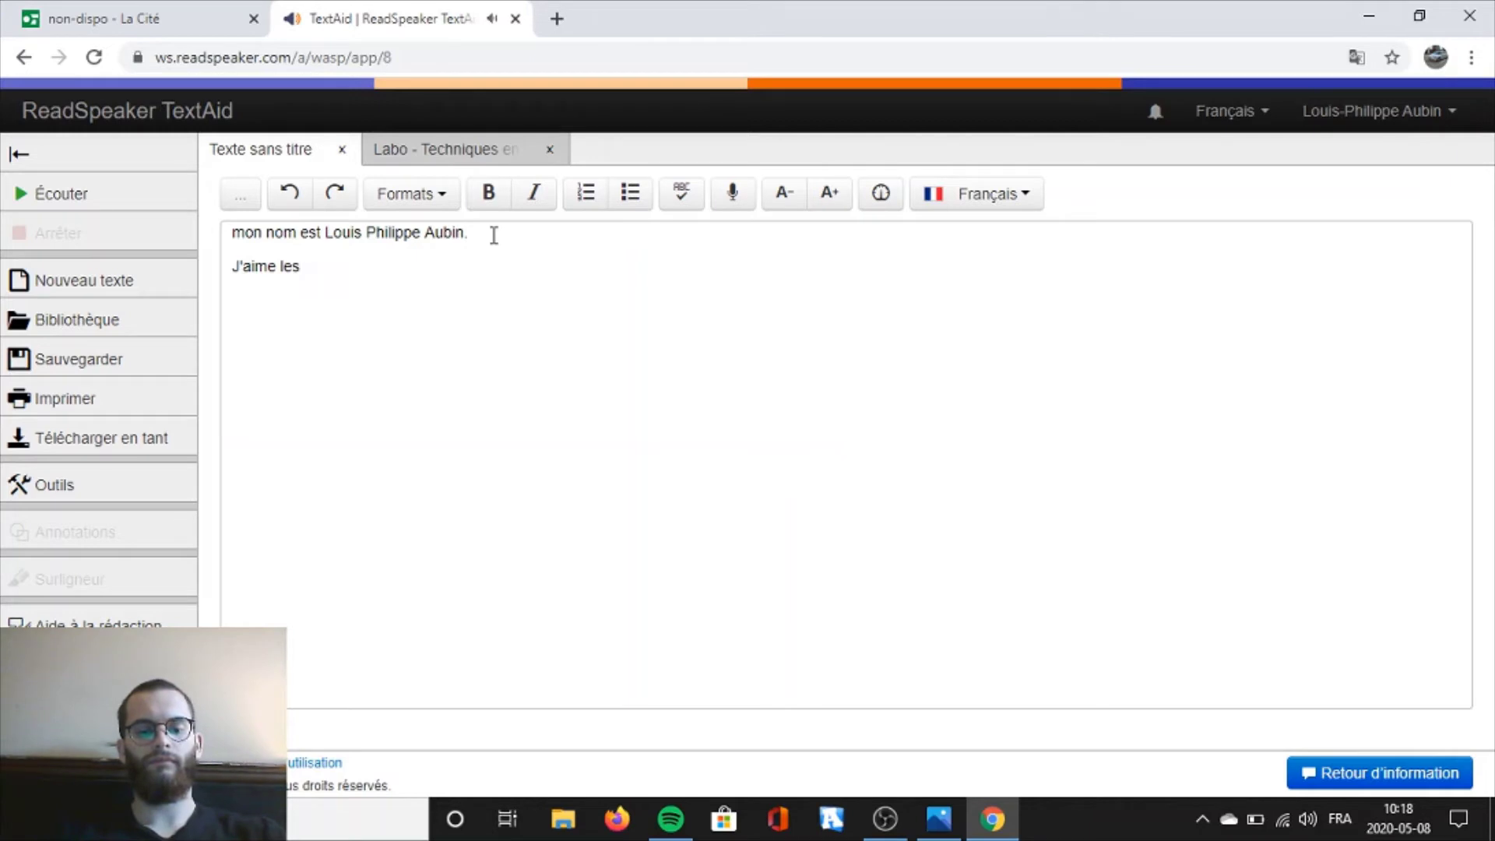
text( voitures.)
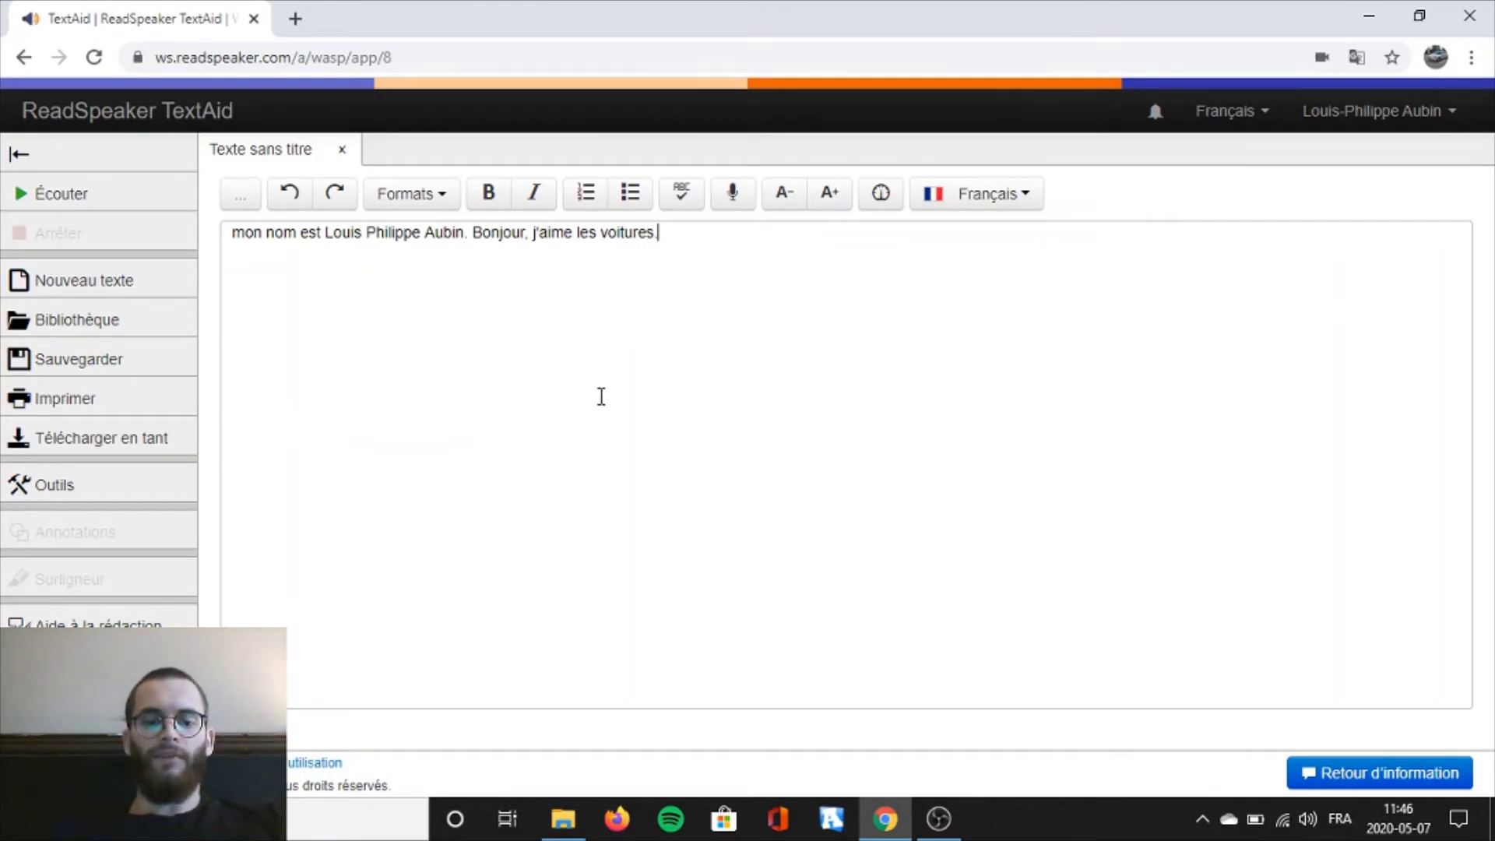
key(Return)
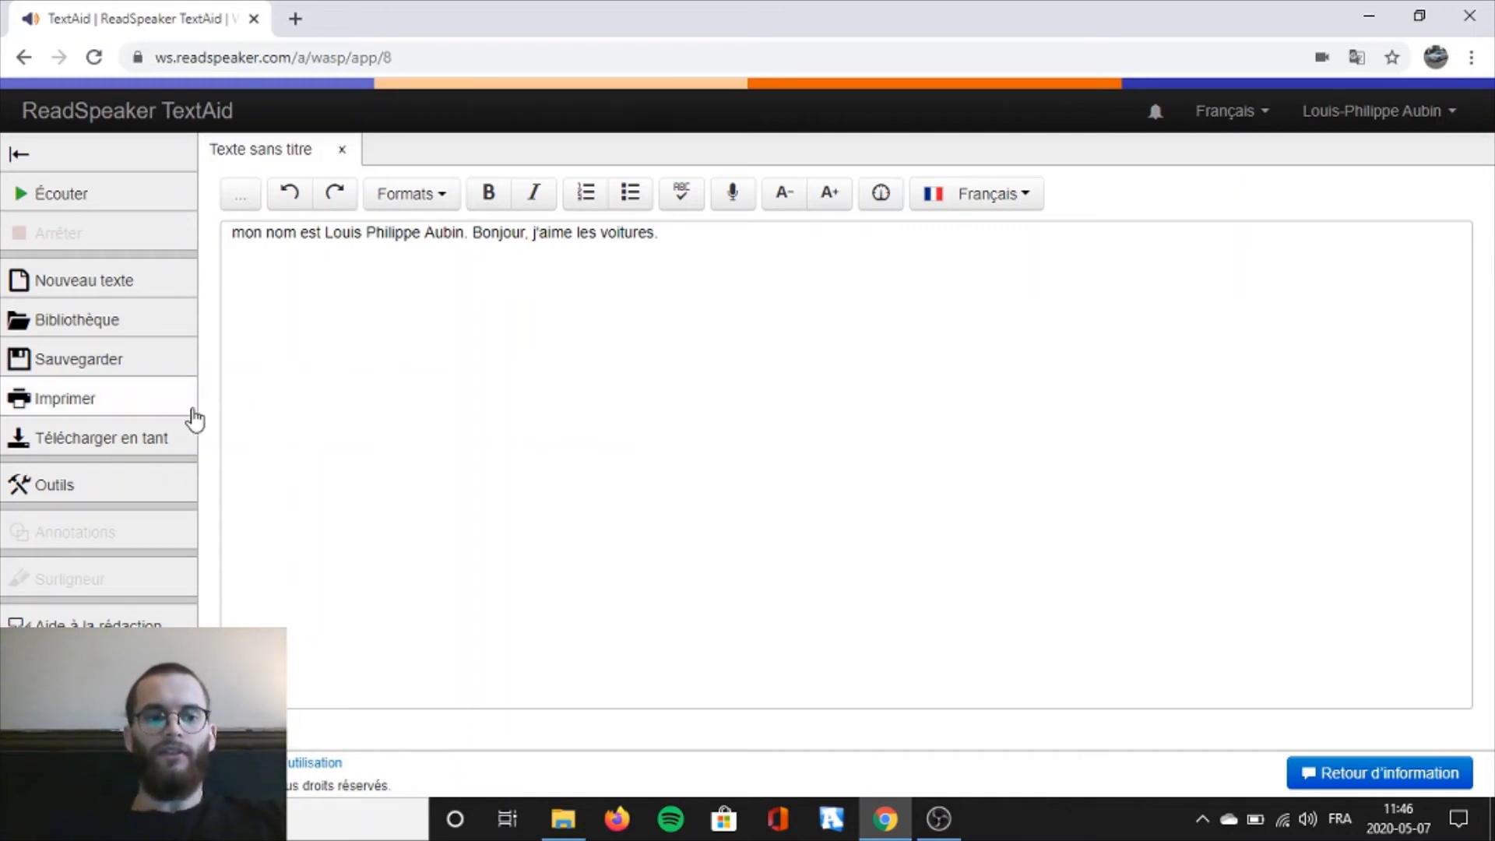
- Turn on word prediction during writing in the writing aid settings, with the option "Oui, utiliser la suggestion des mots pendant l'écriture"
click(94, 622)
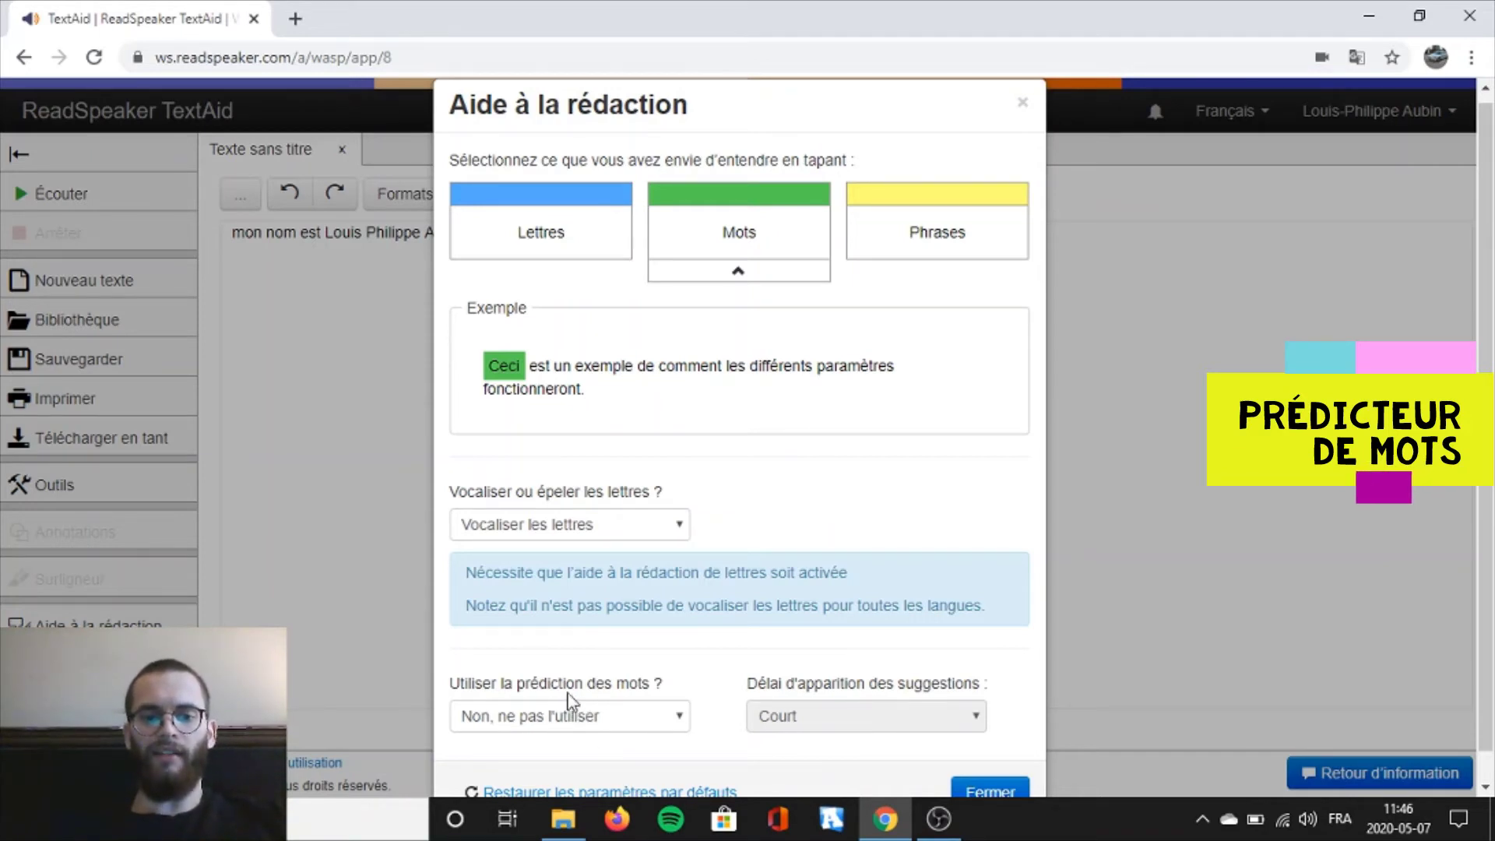
click(623, 717)
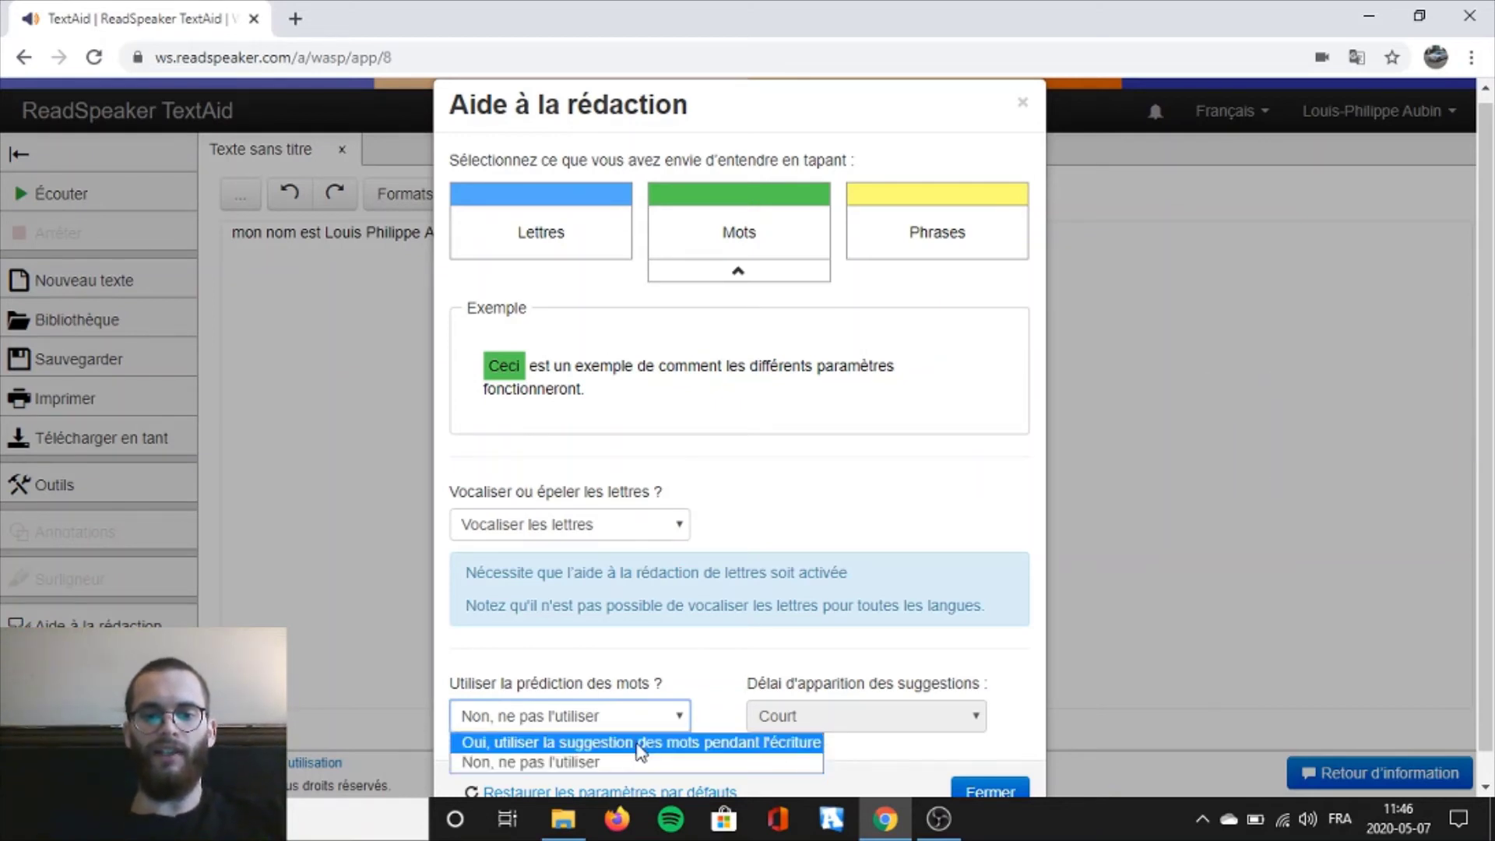
click(642, 743)
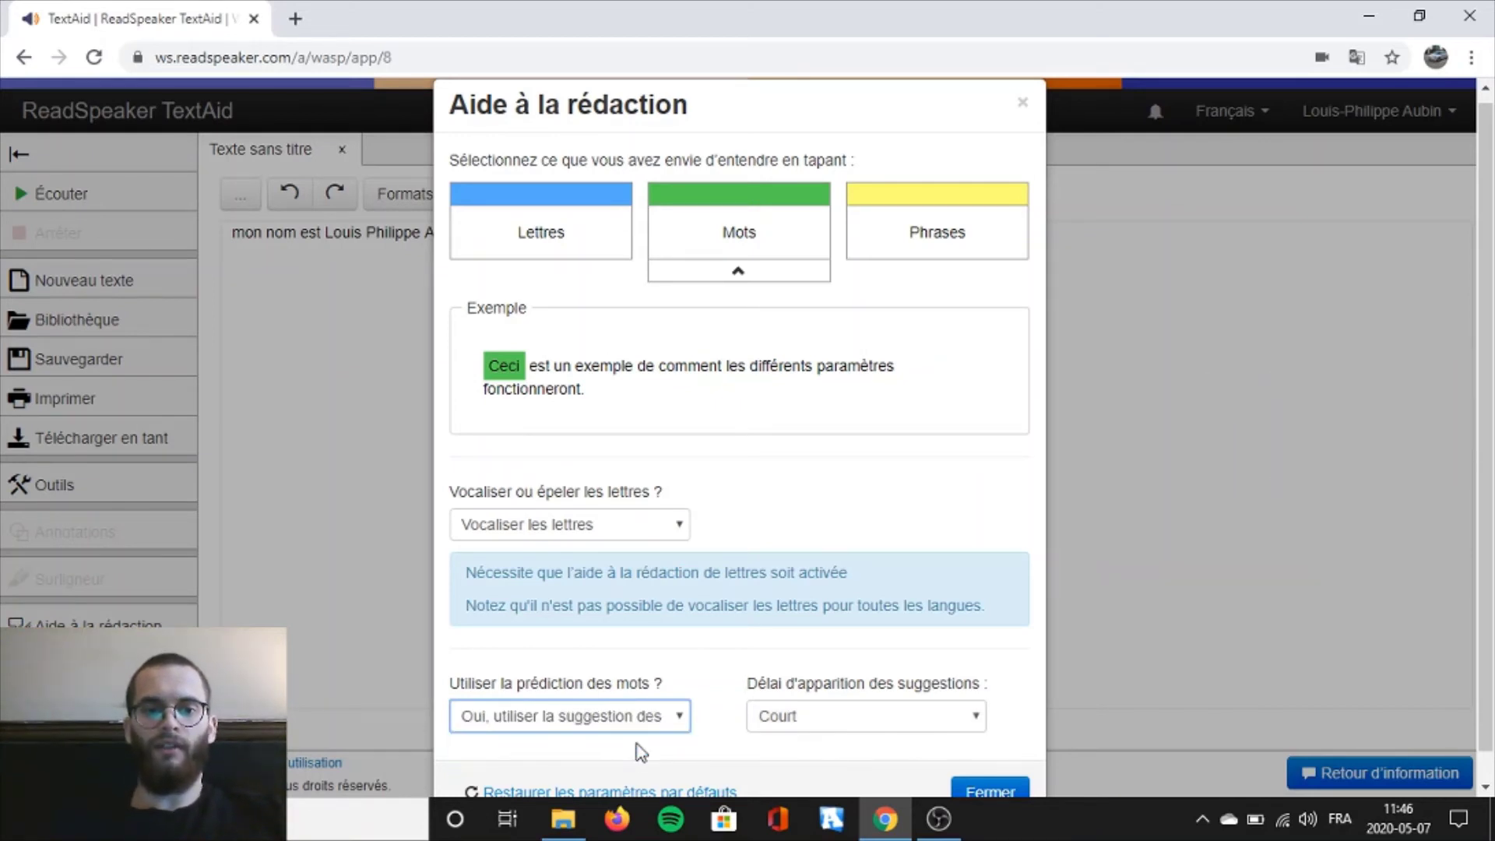
click(993, 778)
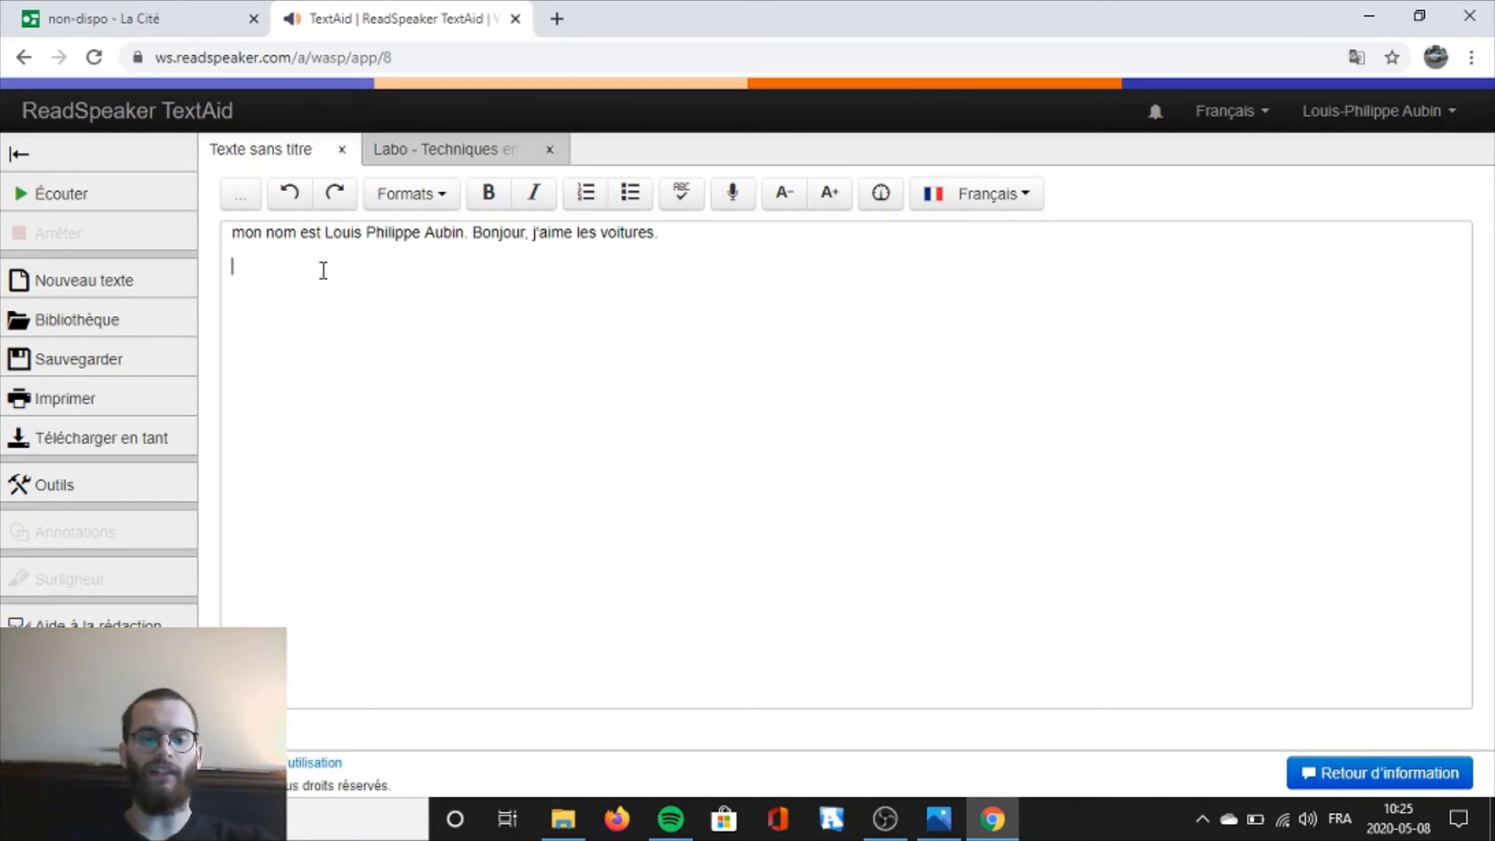
- Write "C'est une belle journée" on the new line, taking "belle" and "journée" from the word suggestions
text(c')
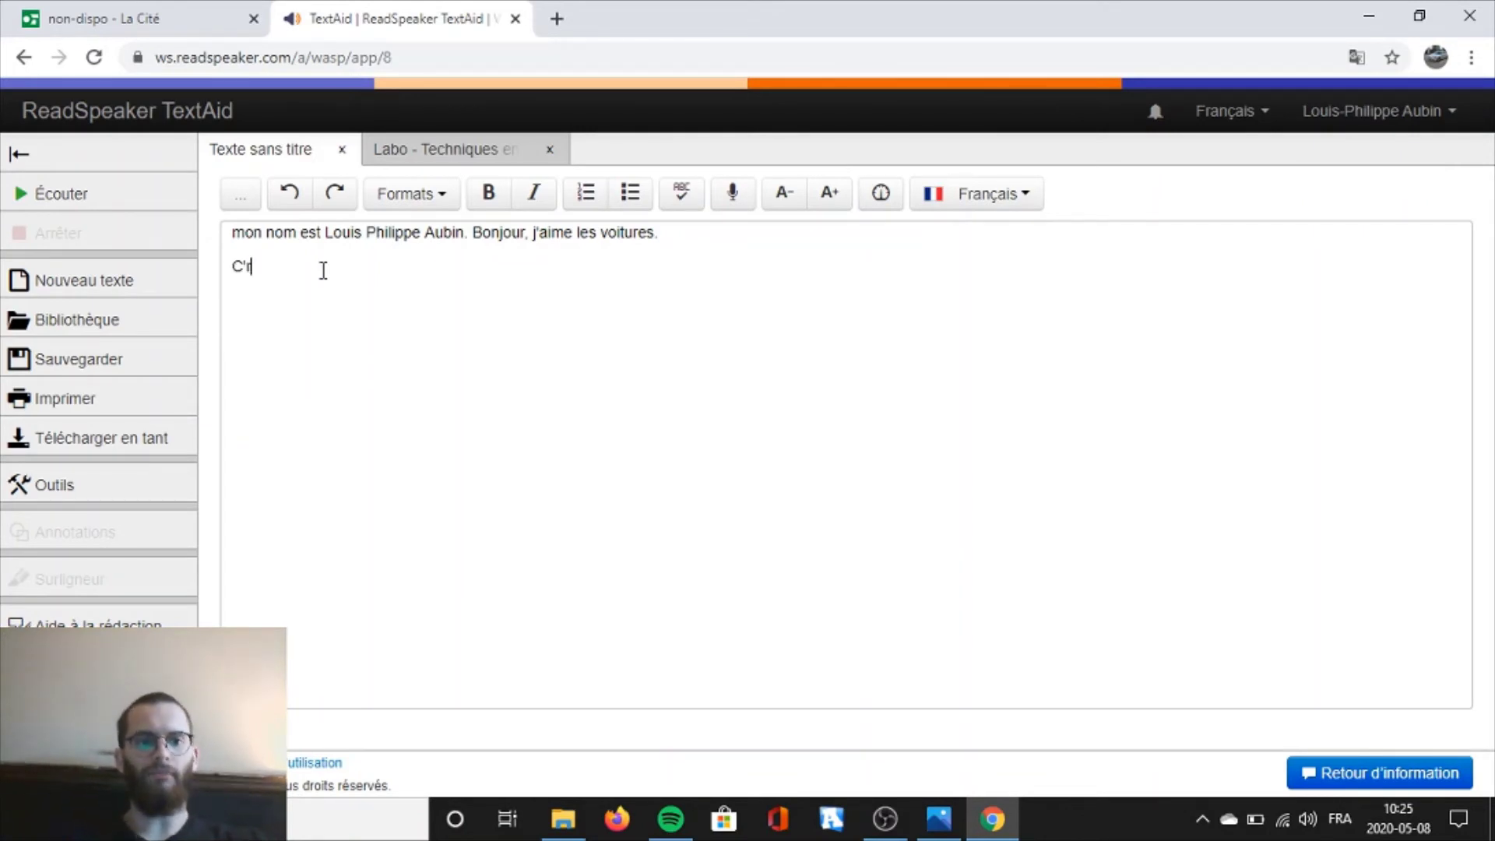
text(est une )
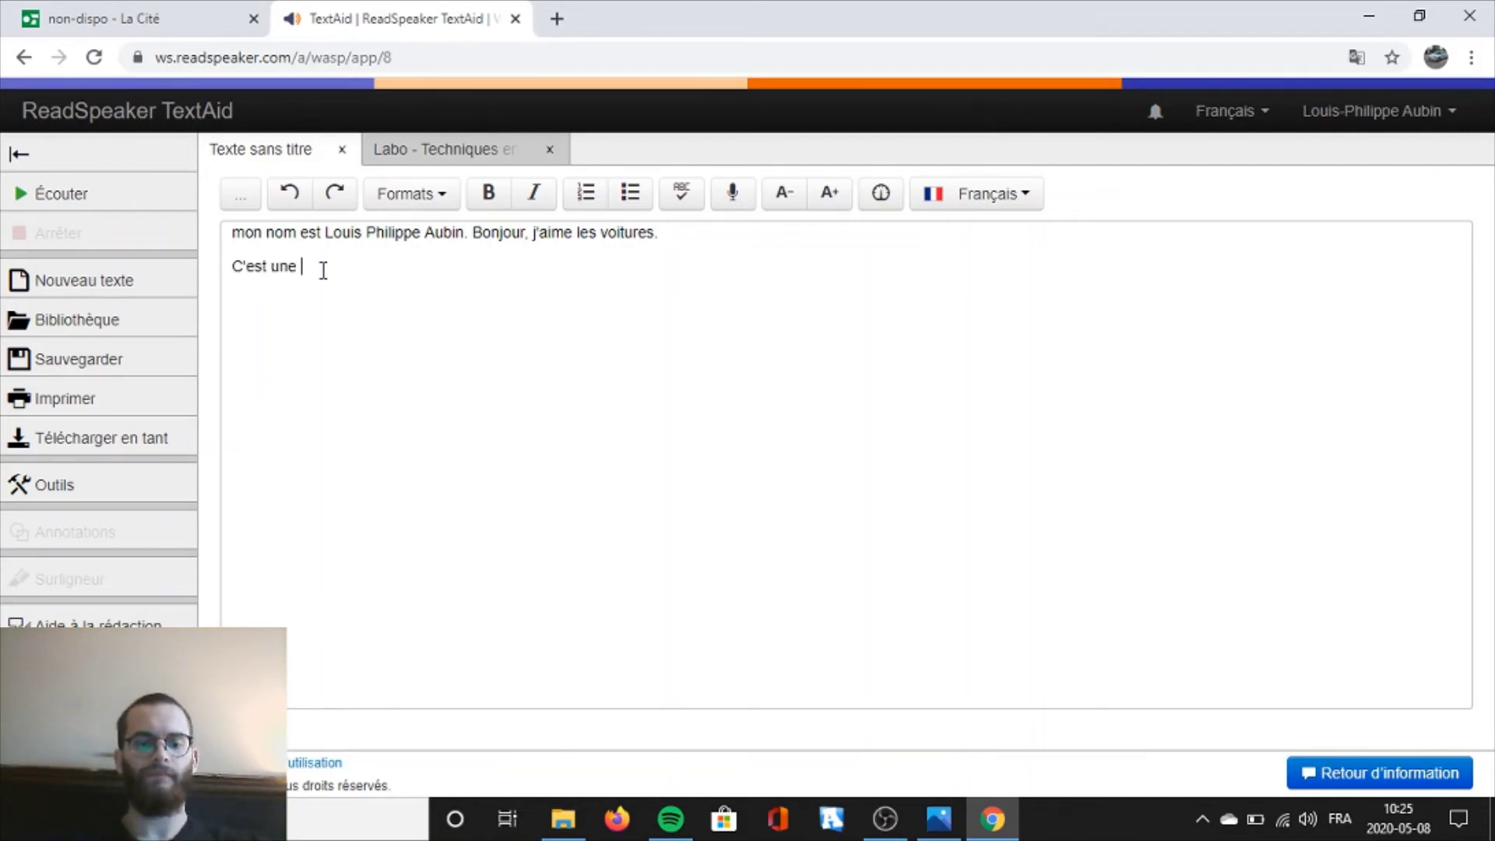
text(nb)
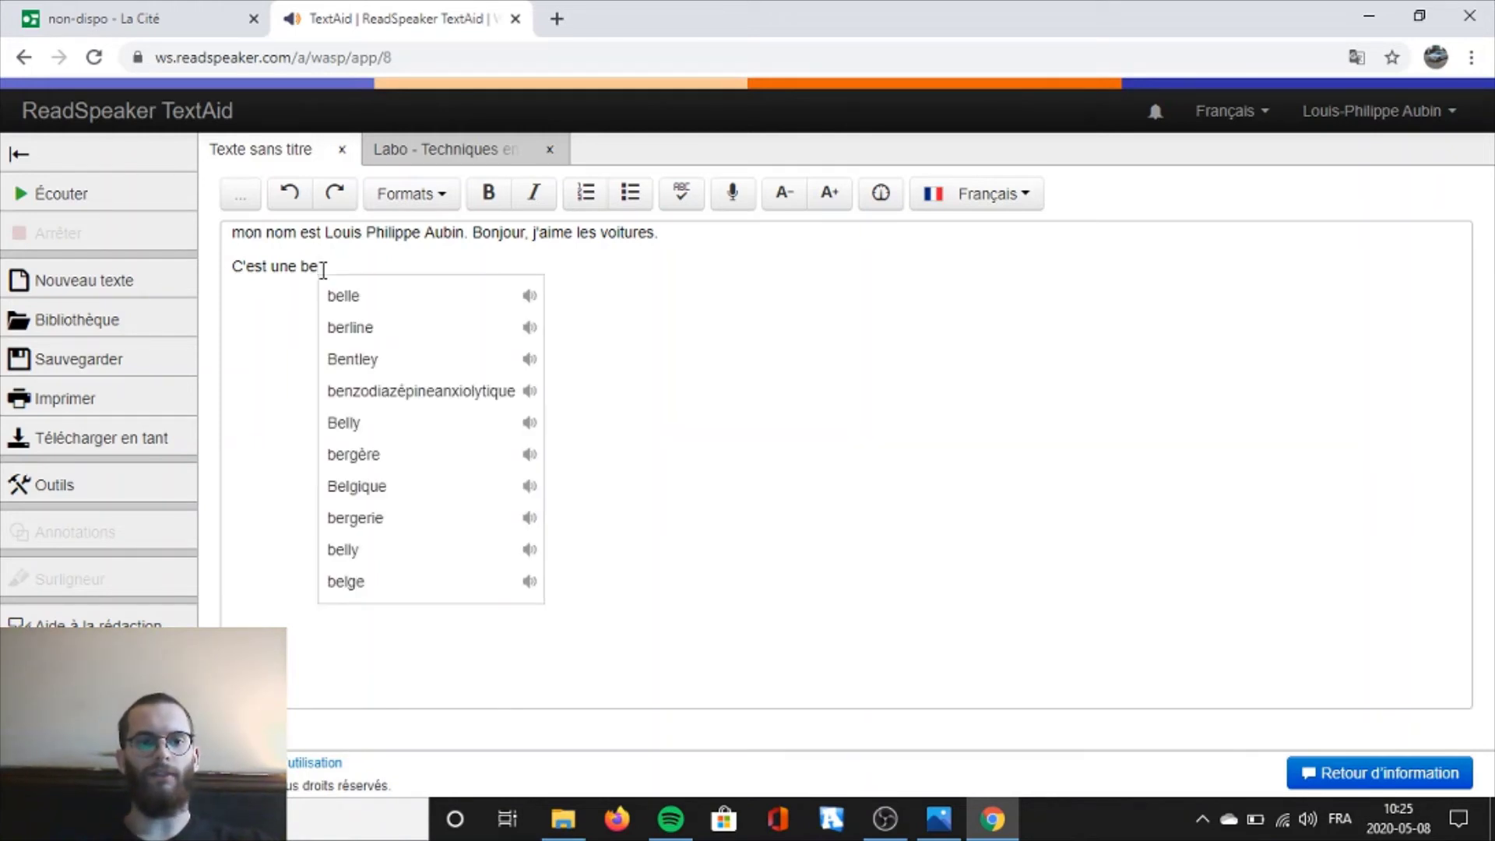
key(Down)
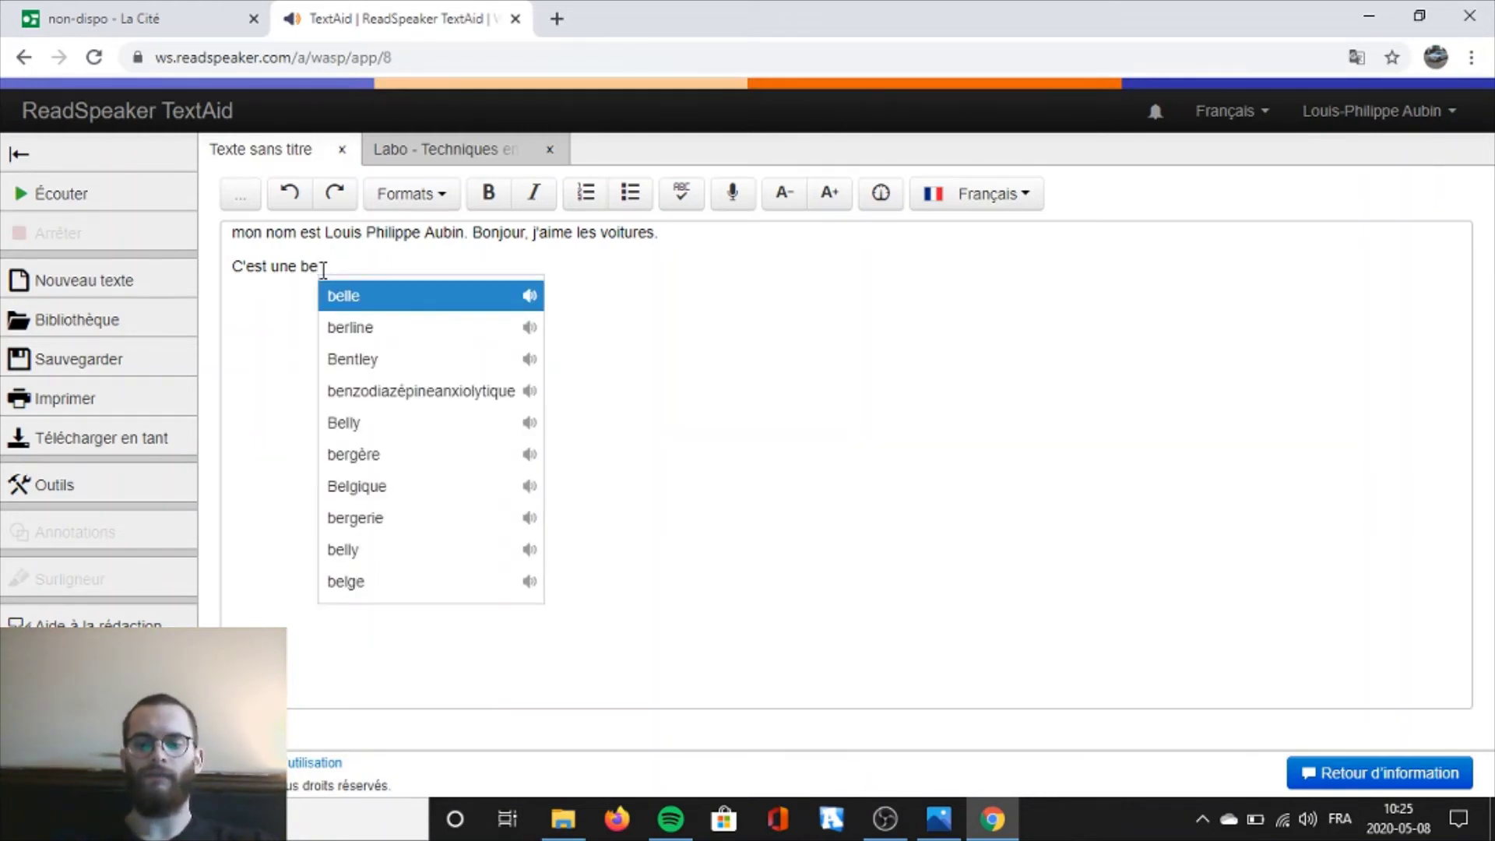
key(Return)
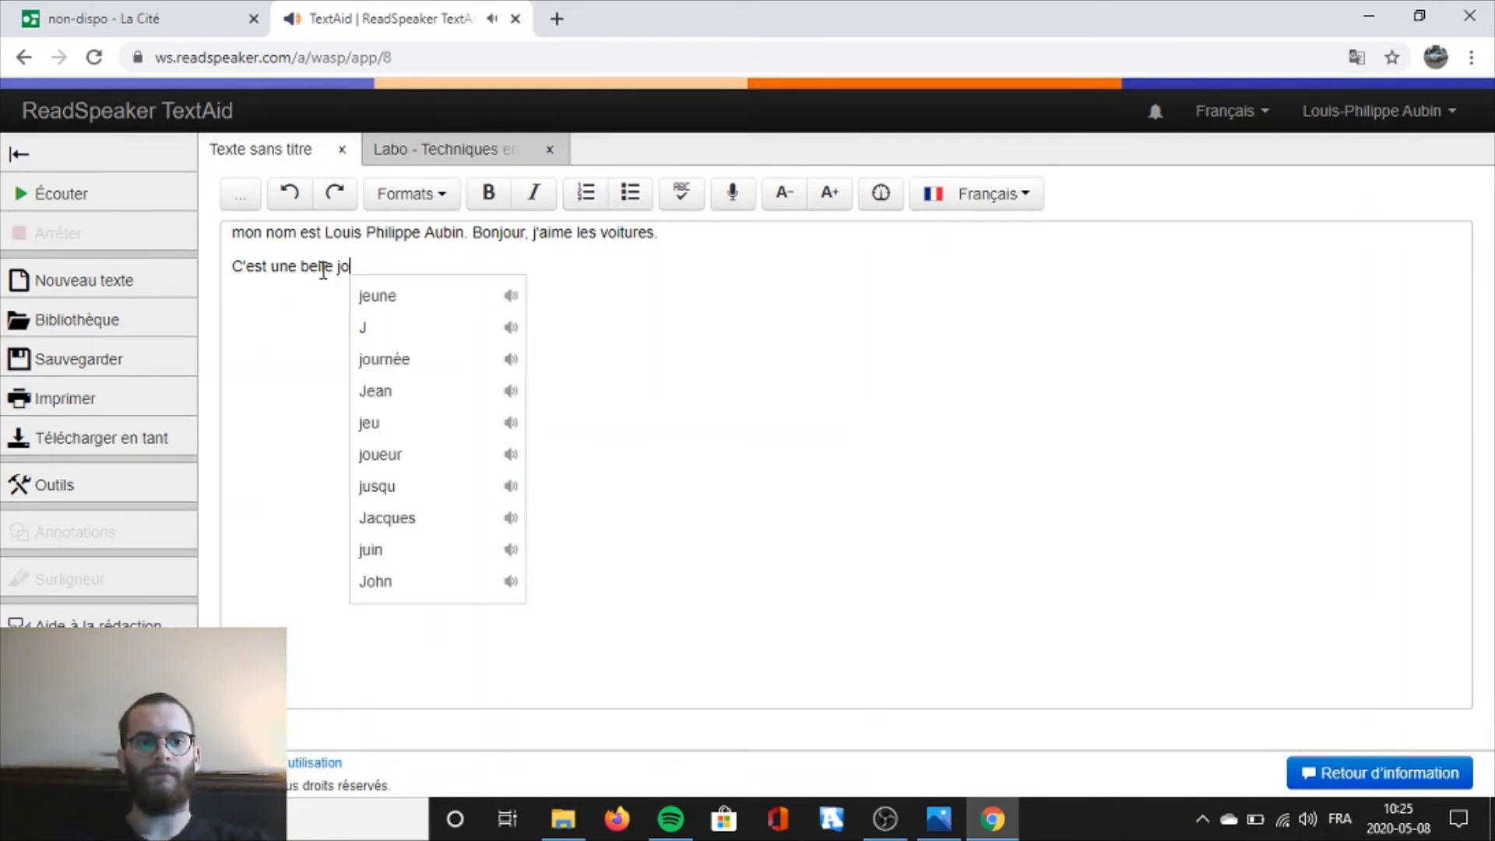
text(jou)
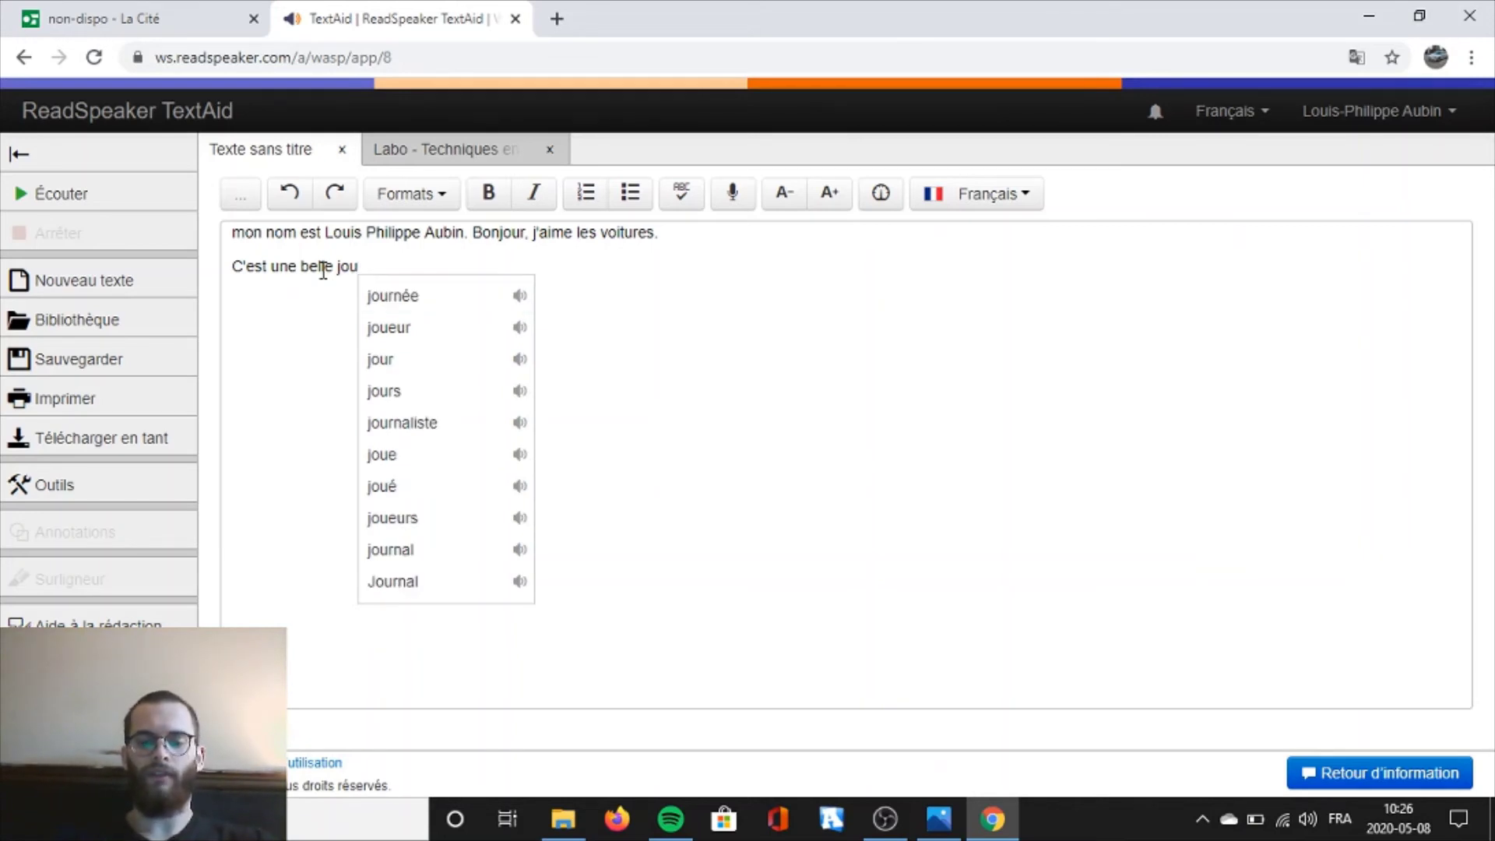
click(394, 305)
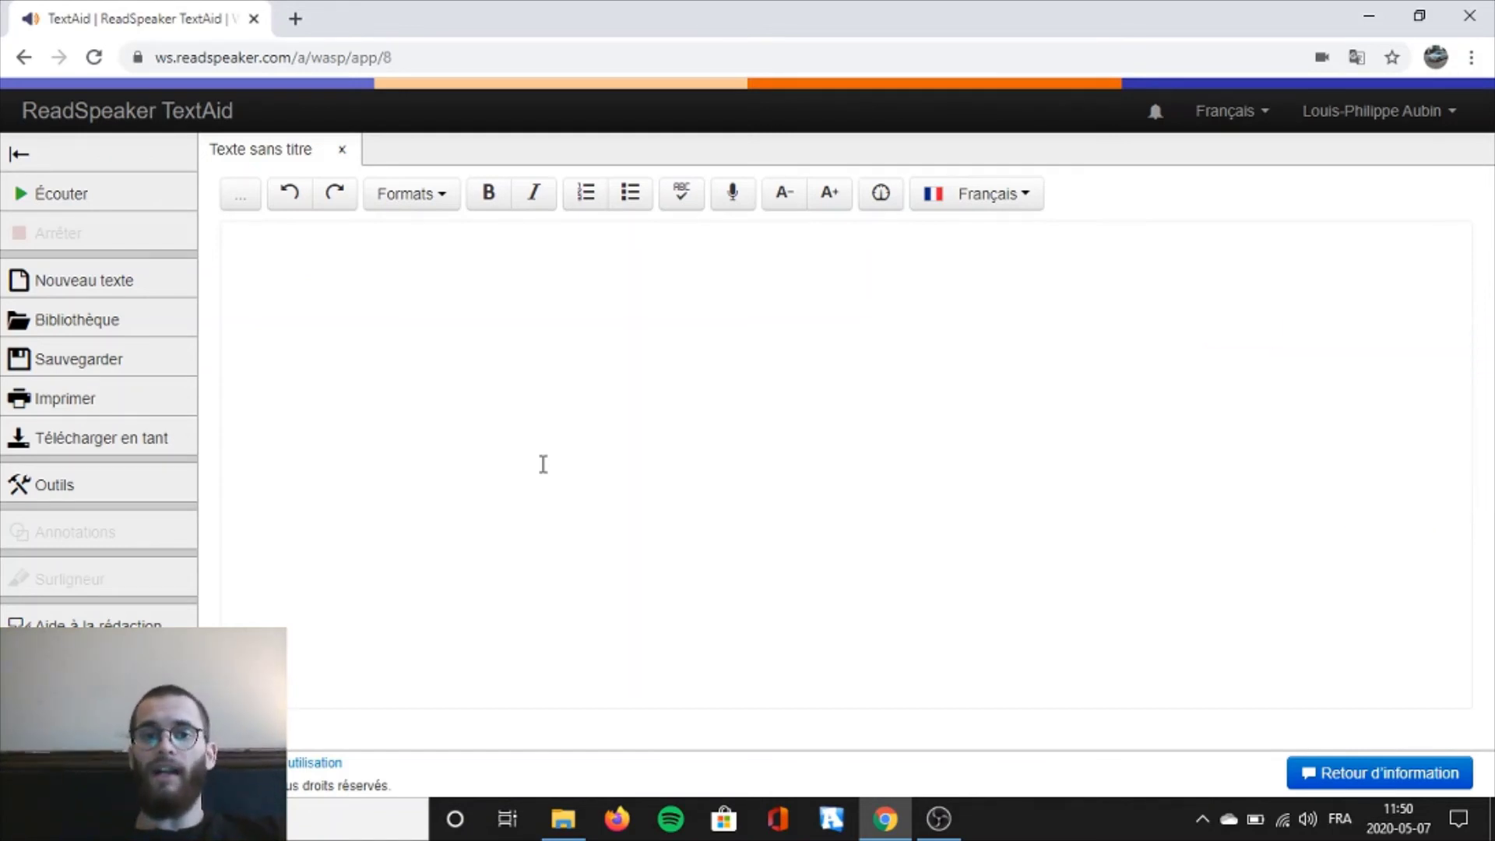
- Upload "Labo - Techniques en physiothérapie respiratoire.doc" from the computer's Documents > Cours > Autres clientèles folder to the library (Bibliothèque)
click(109, 335)
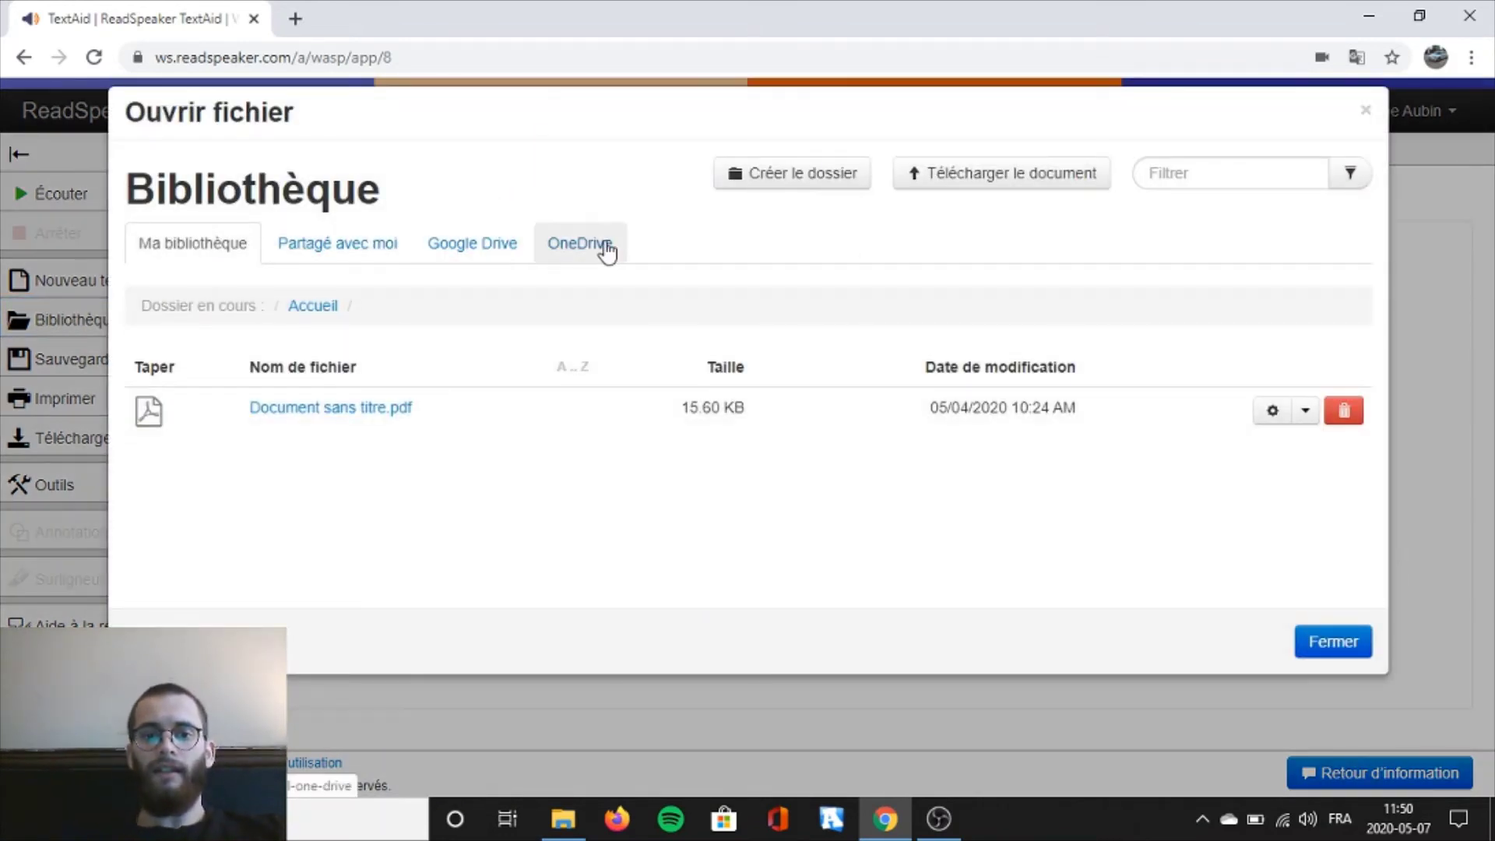
click(981, 178)
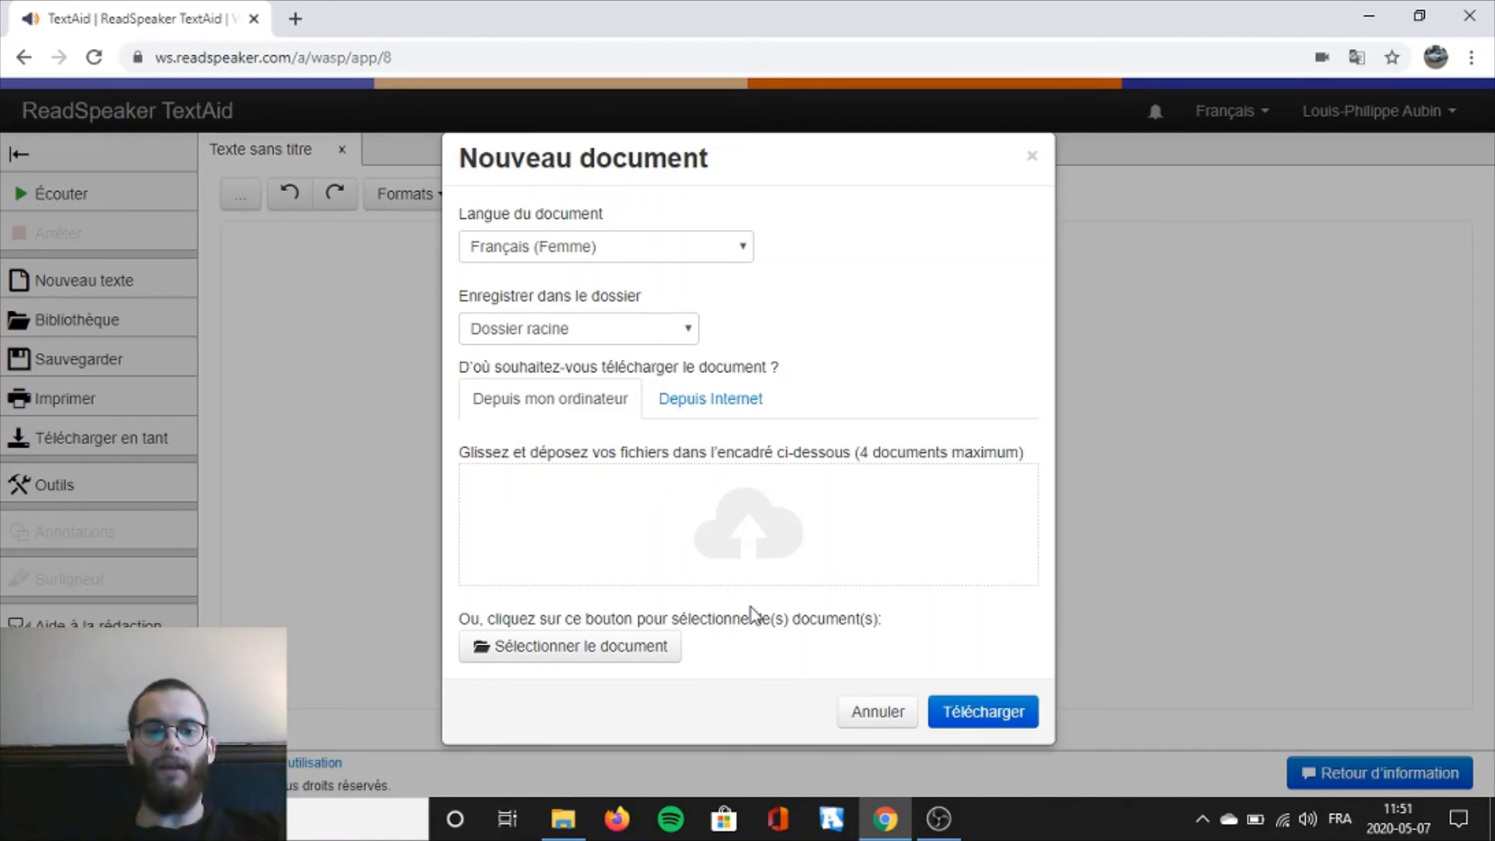
click(619, 650)
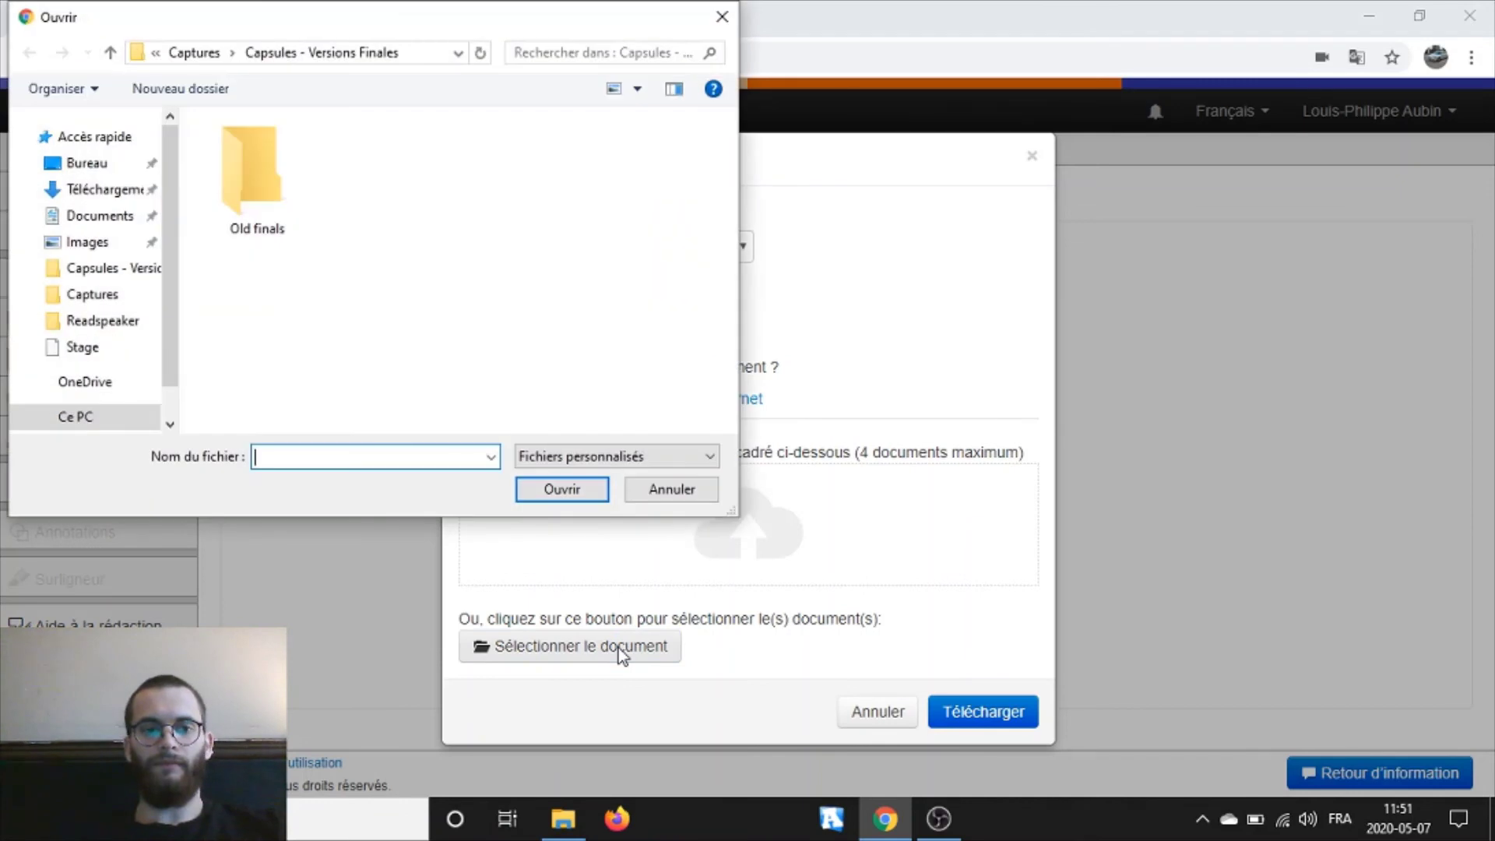
click(106, 226)
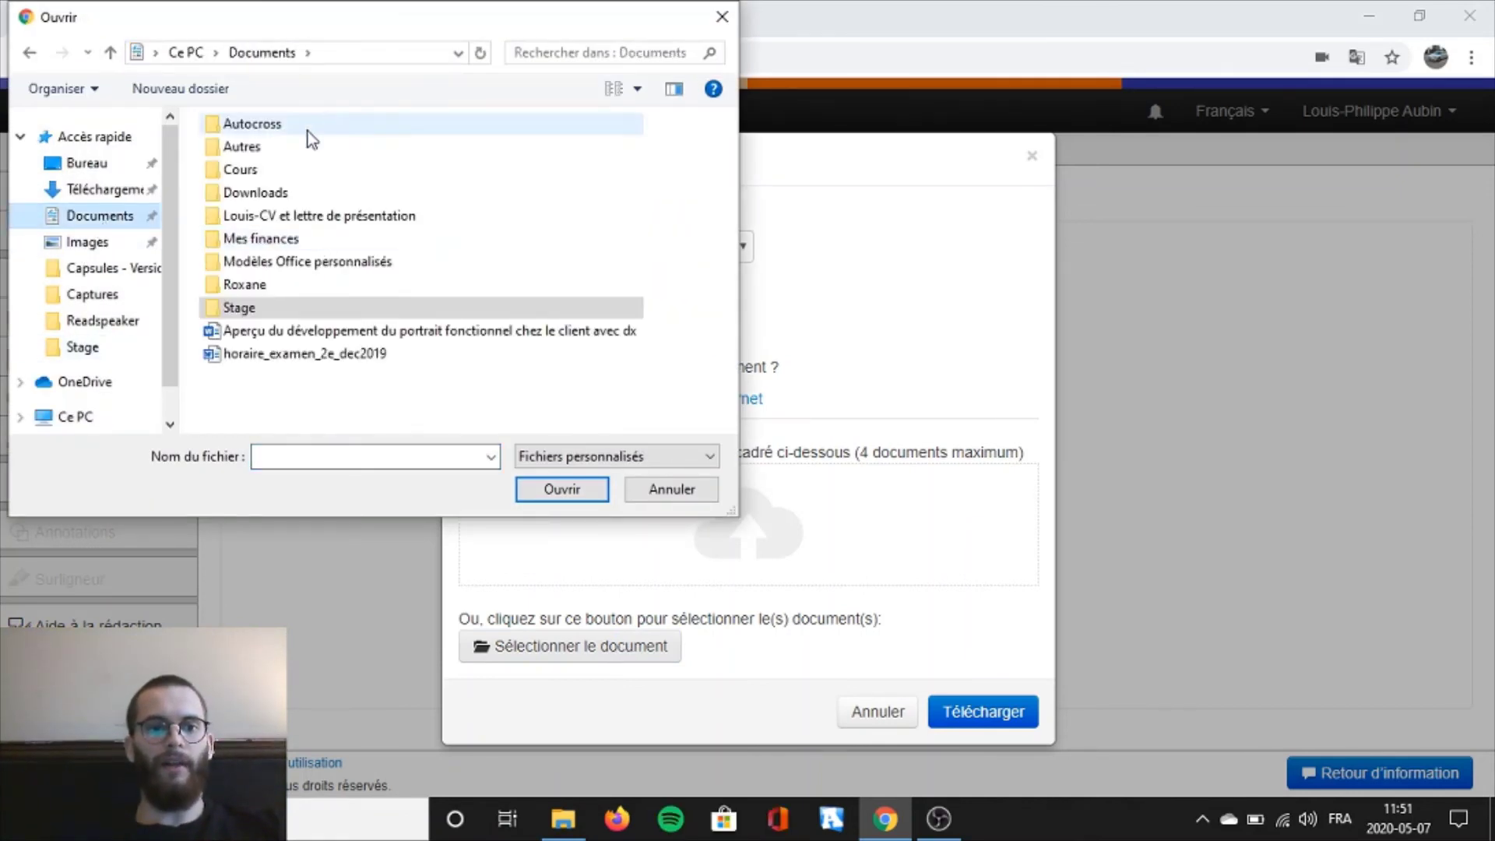
double_click(276, 167)
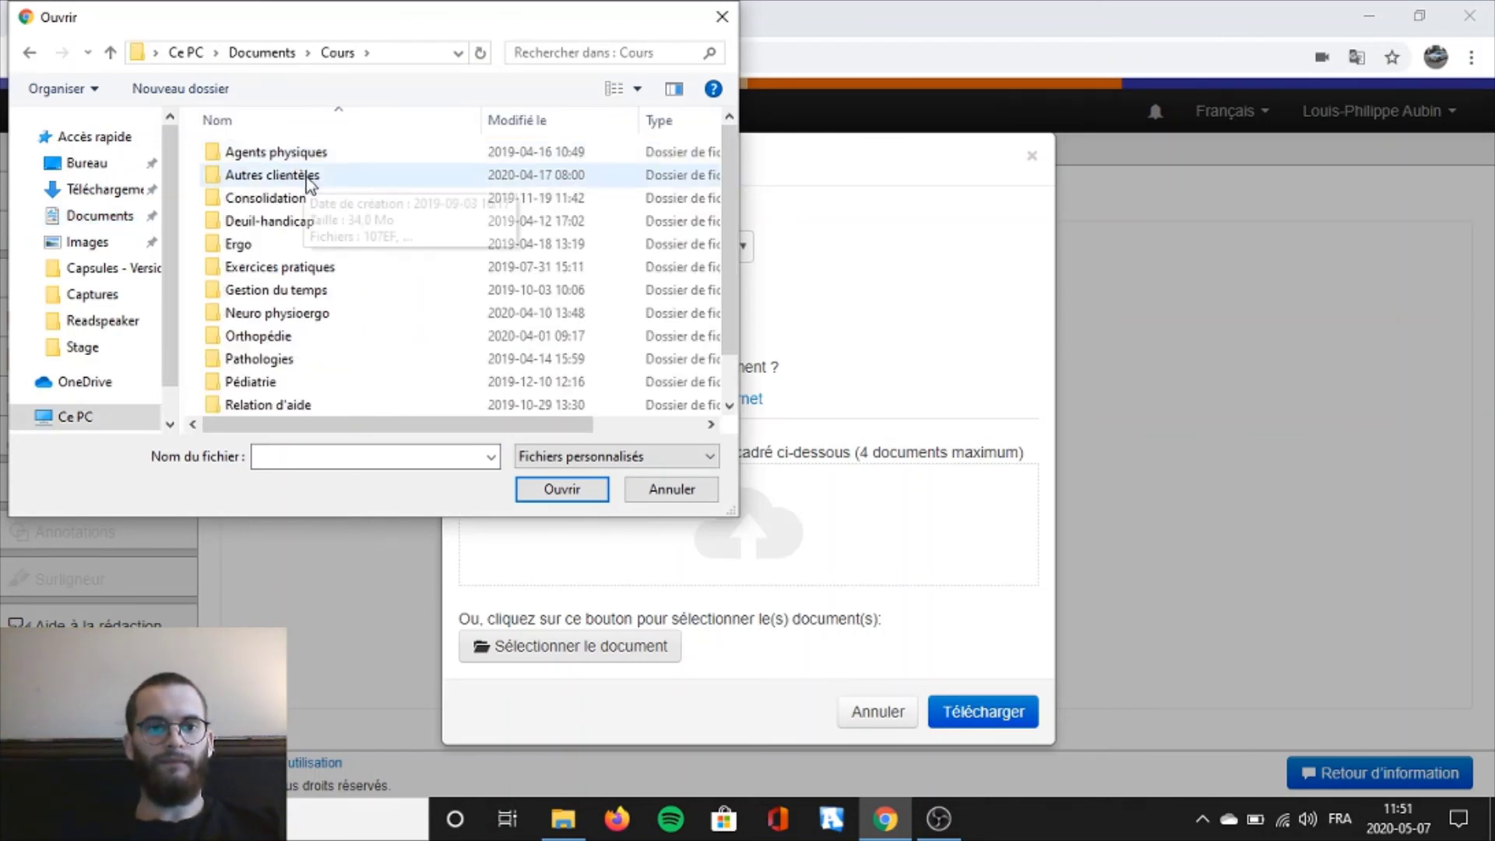
double_click(304, 176)
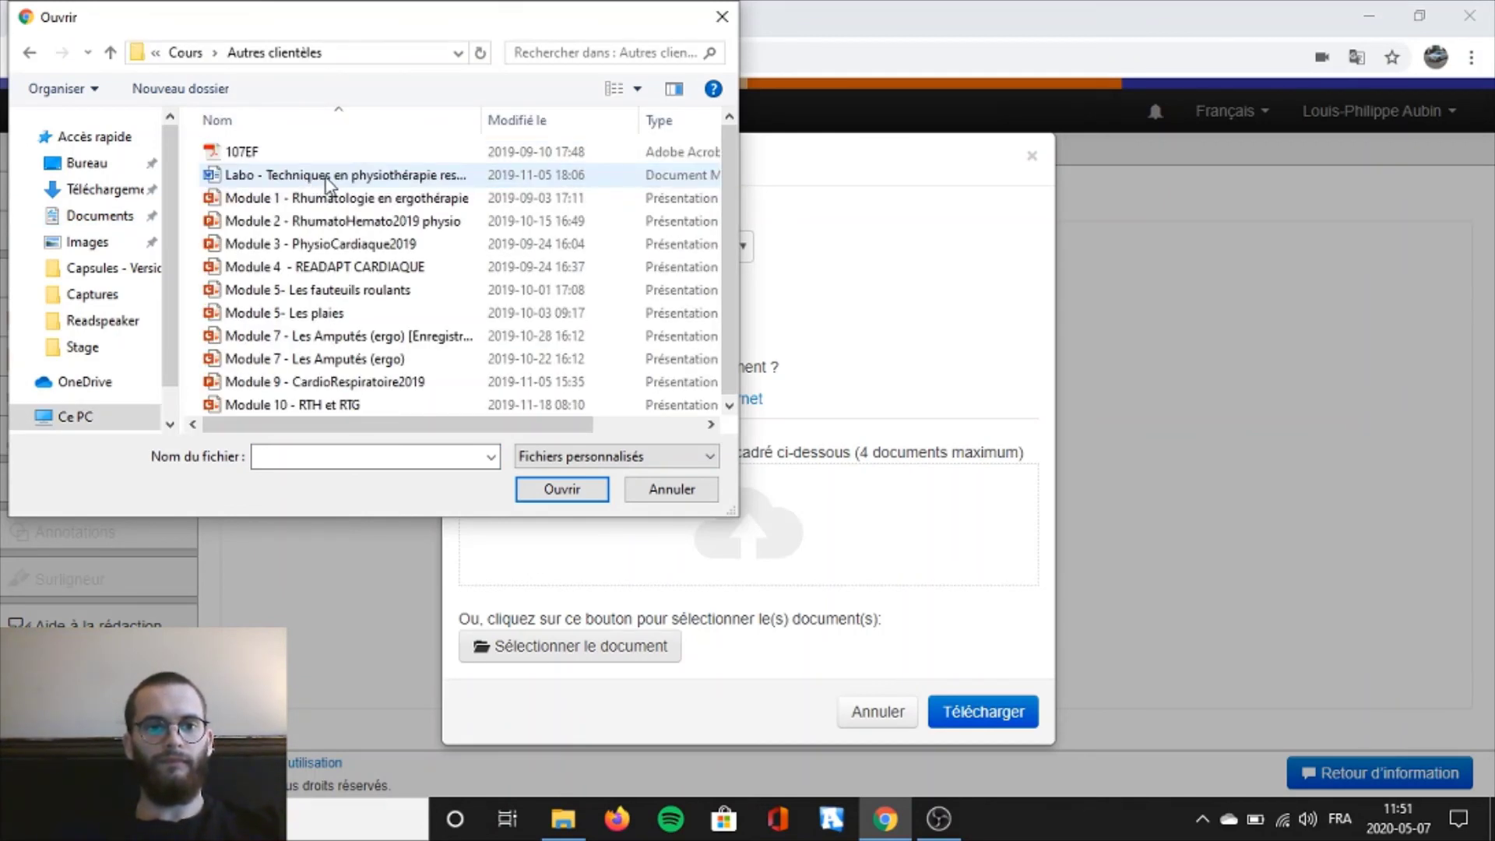
double_click(327, 176)
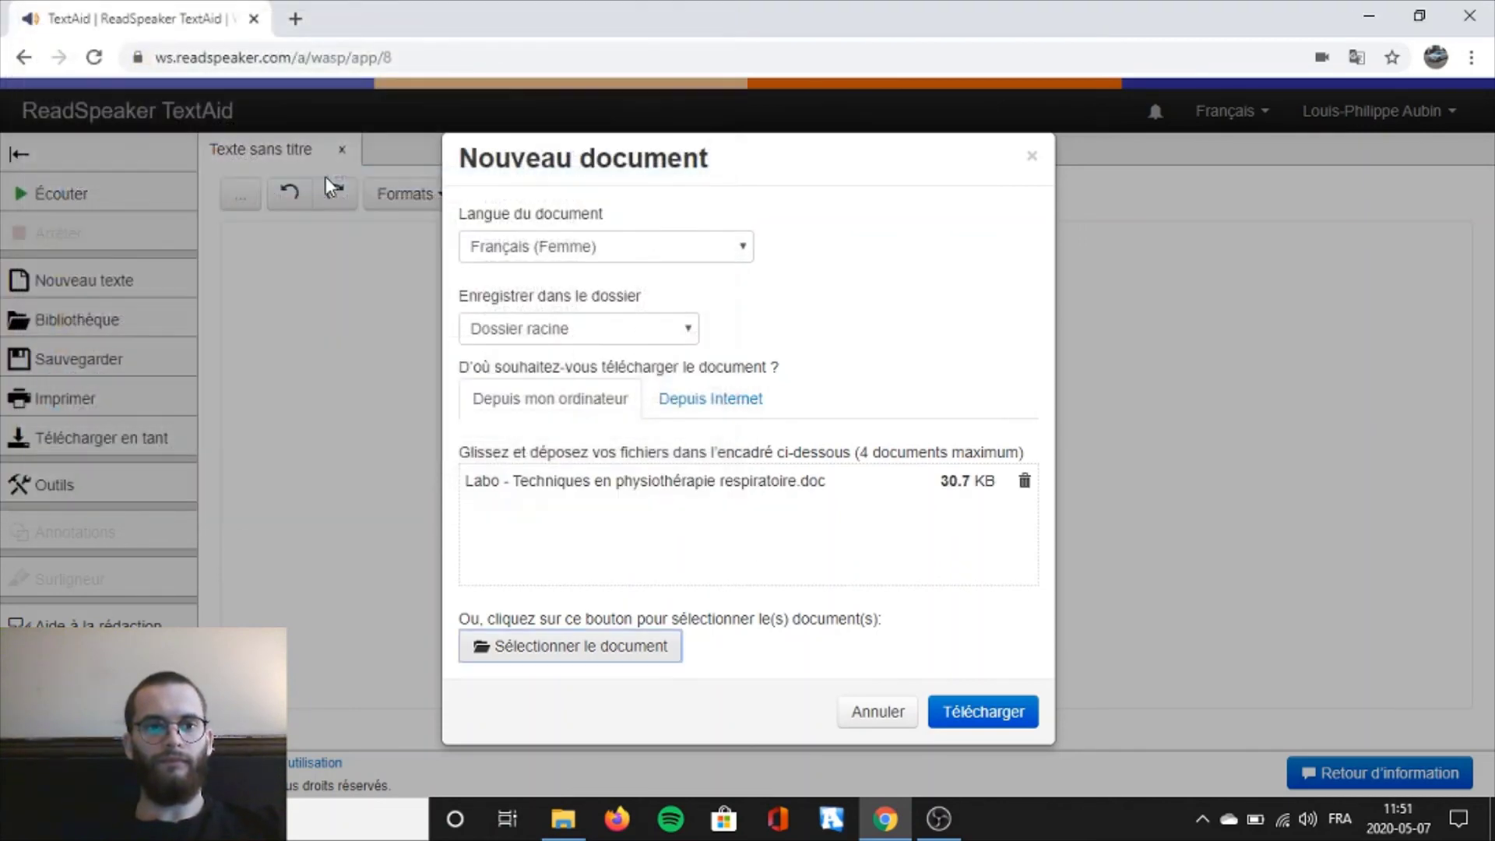
click(973, 703)
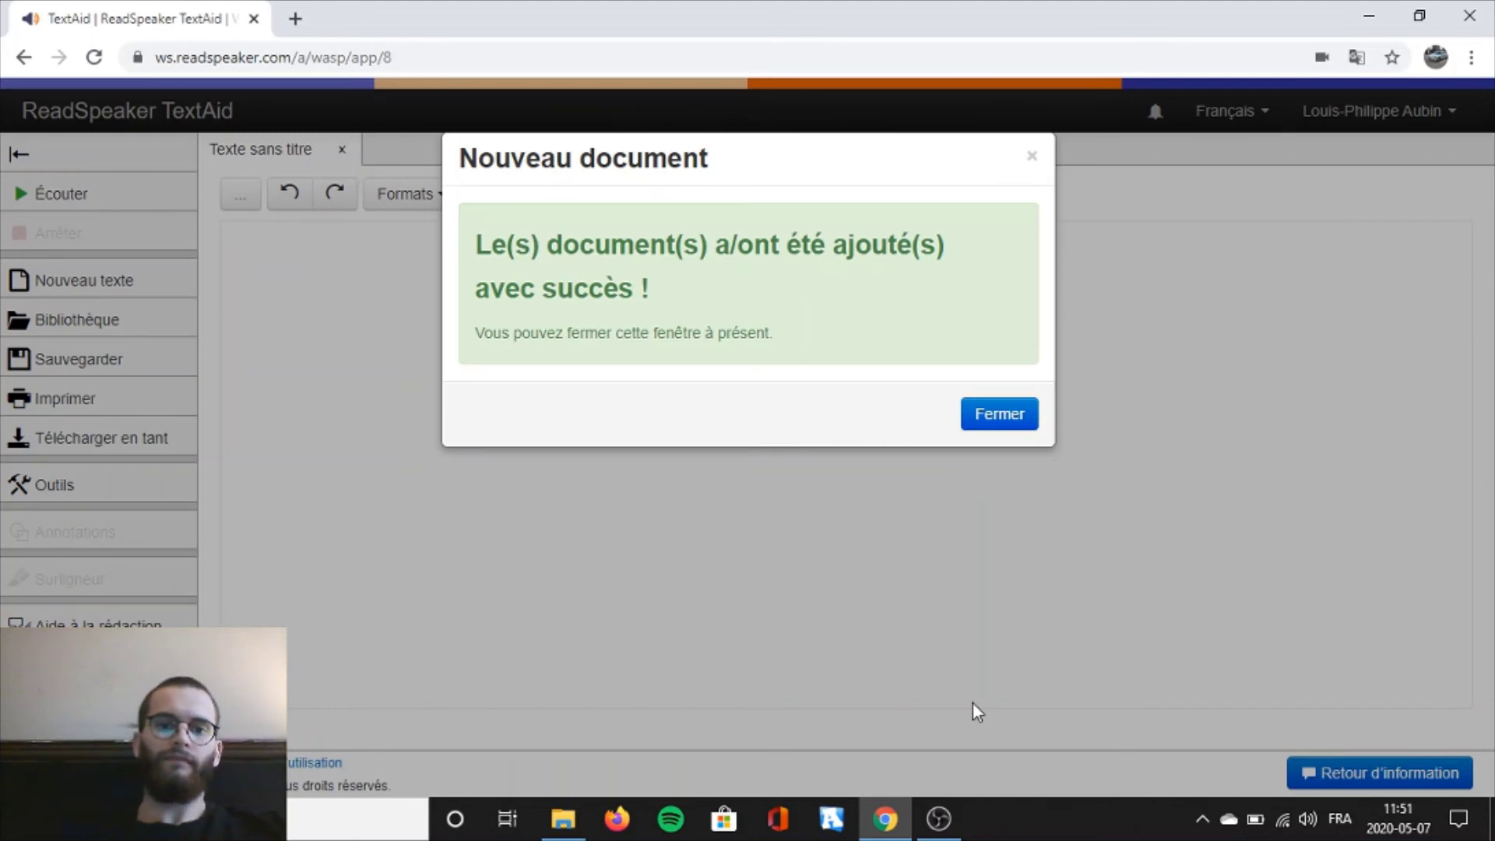
click(1022, 419)
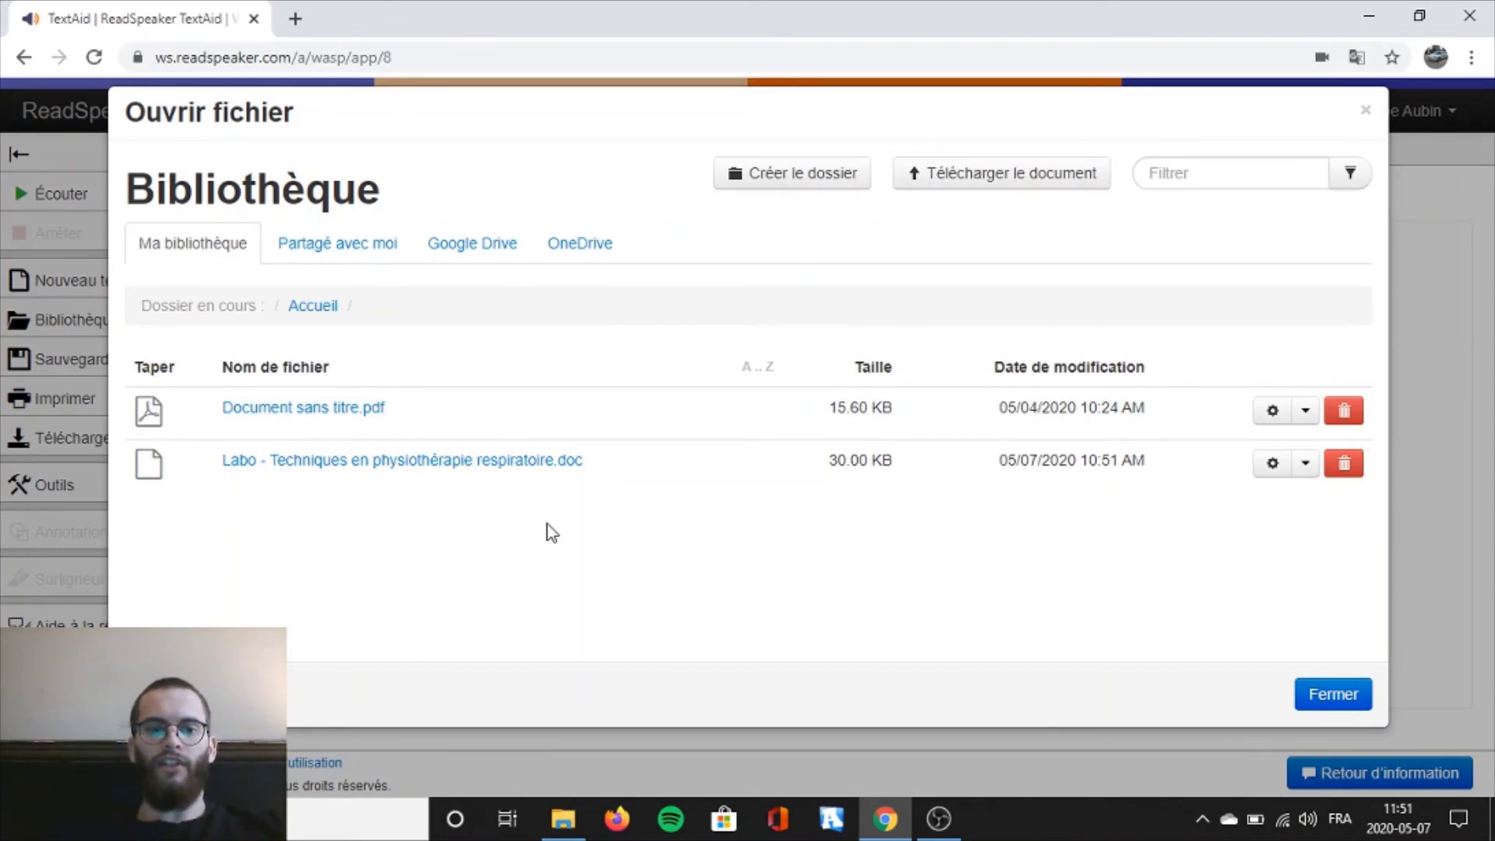
- Open the uploaded physiotherapy document from the library and have it read aloud, pausing after the line "Respiration avec une élévation des membres supérieurs."
click(489, 471)
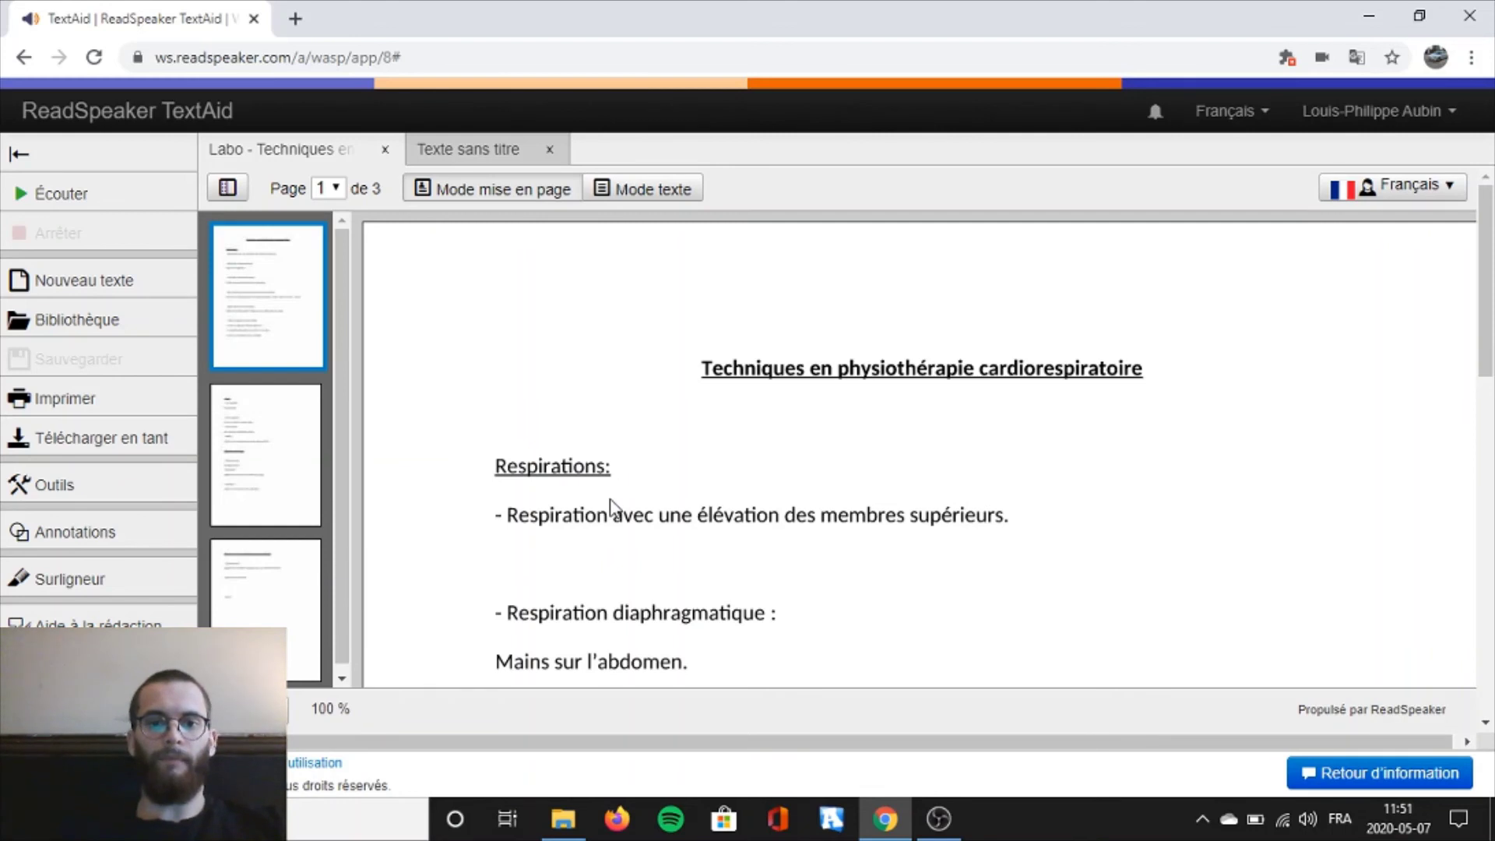
scroll(609, 510, down, 2)
scroll(610, 510, up, 1)
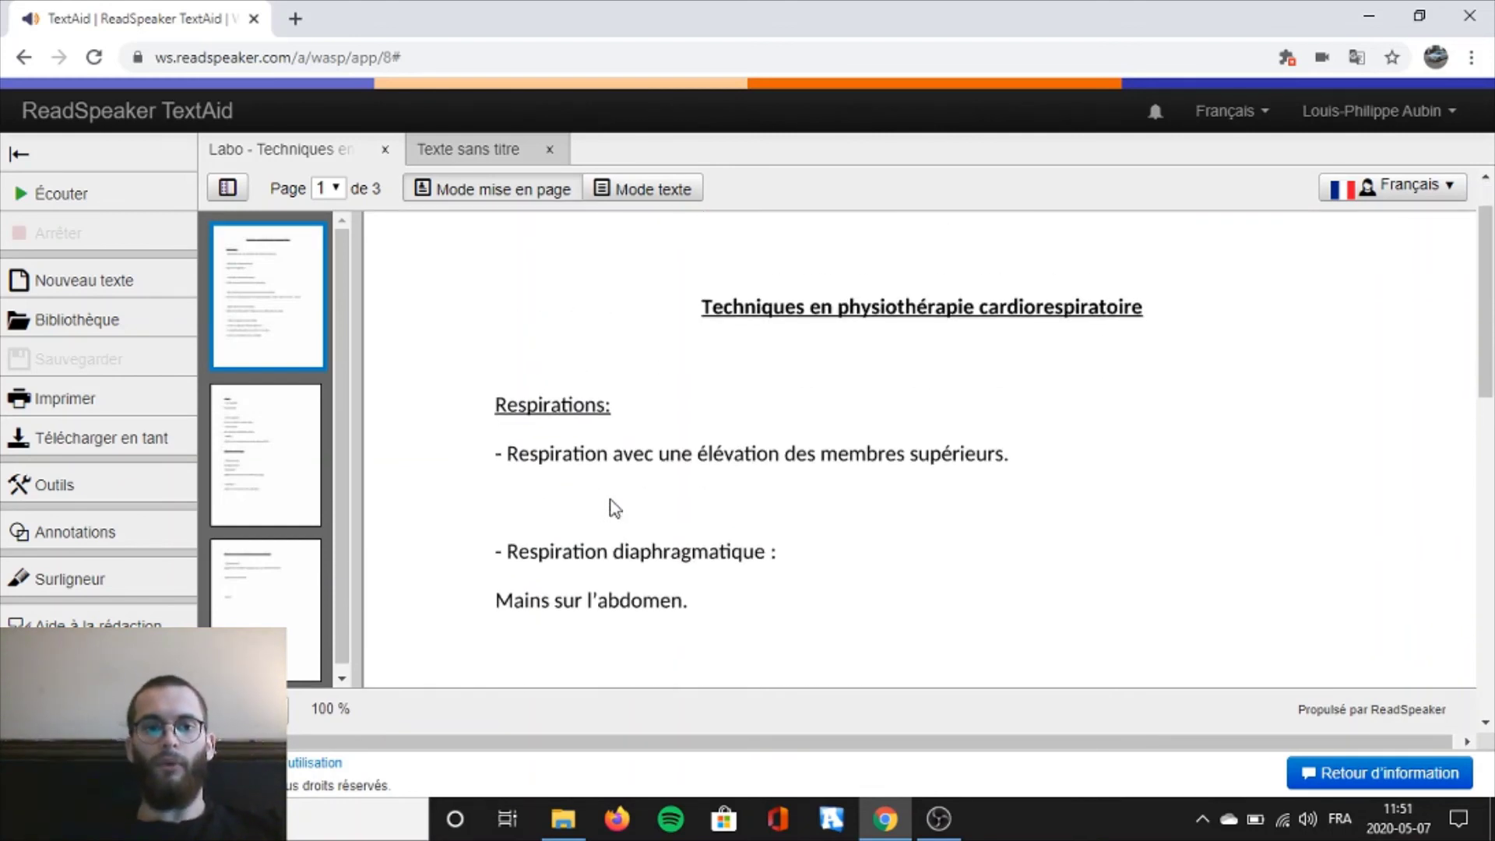
click(156, 214)
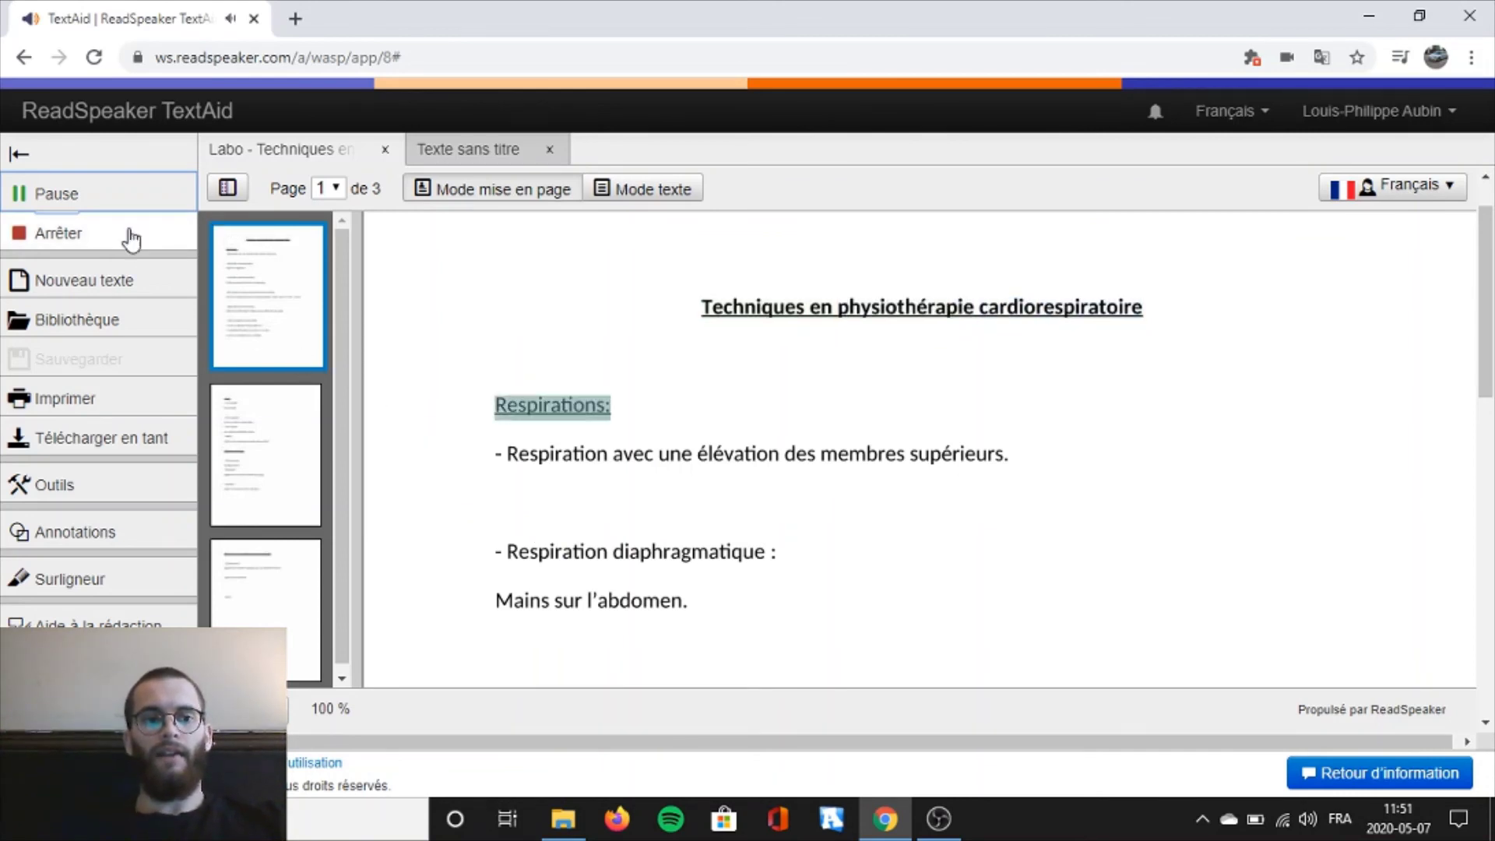
click(76, 196)
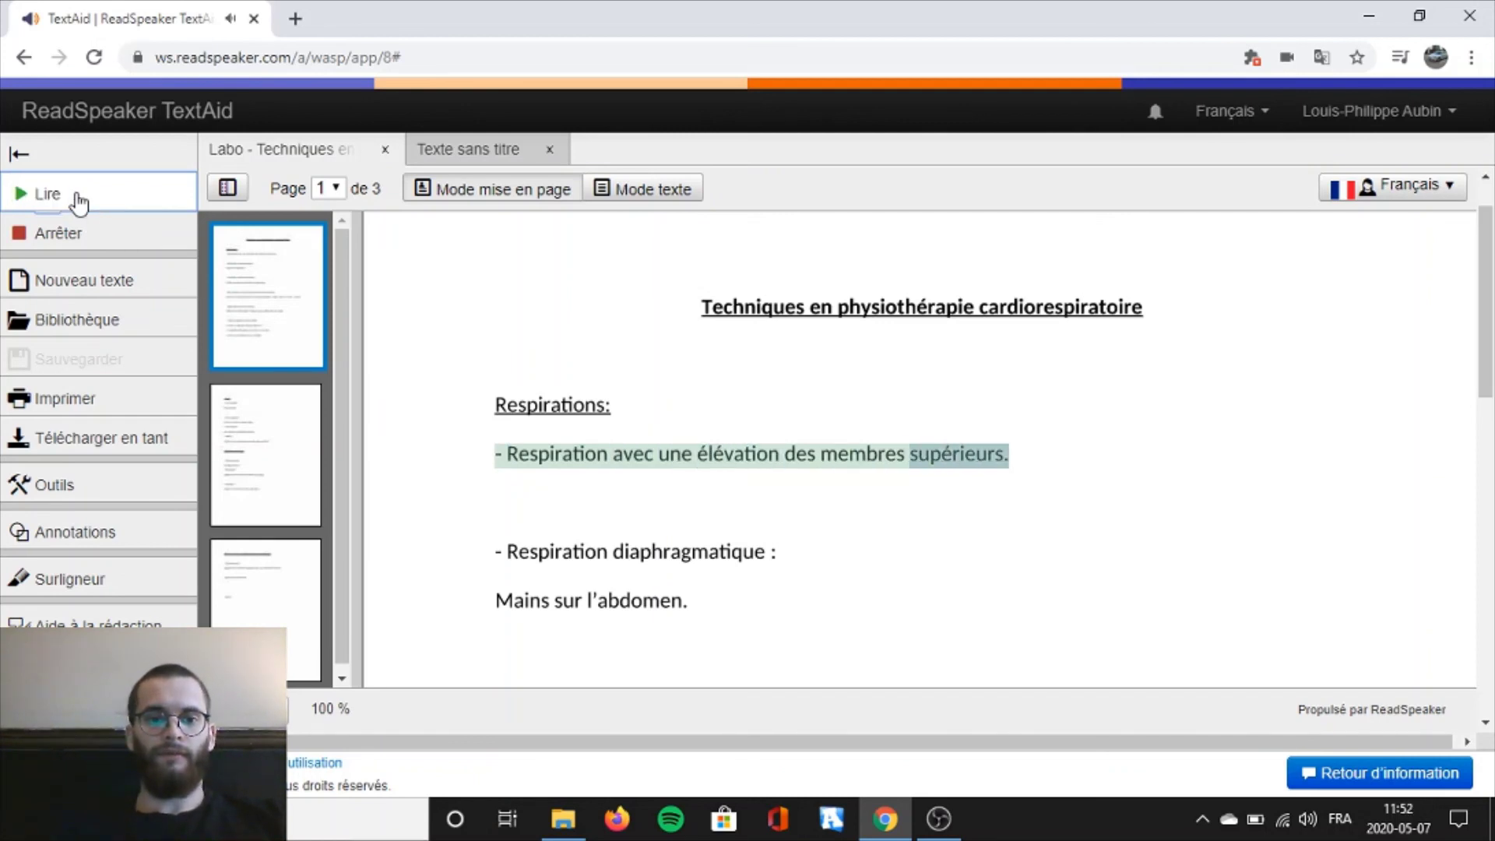
- Show the screen mask (Masque d'écran) over the line "Respirations aux lèvres pincées" on page 1, and close the mask
scroll(685, 489, down, 5)
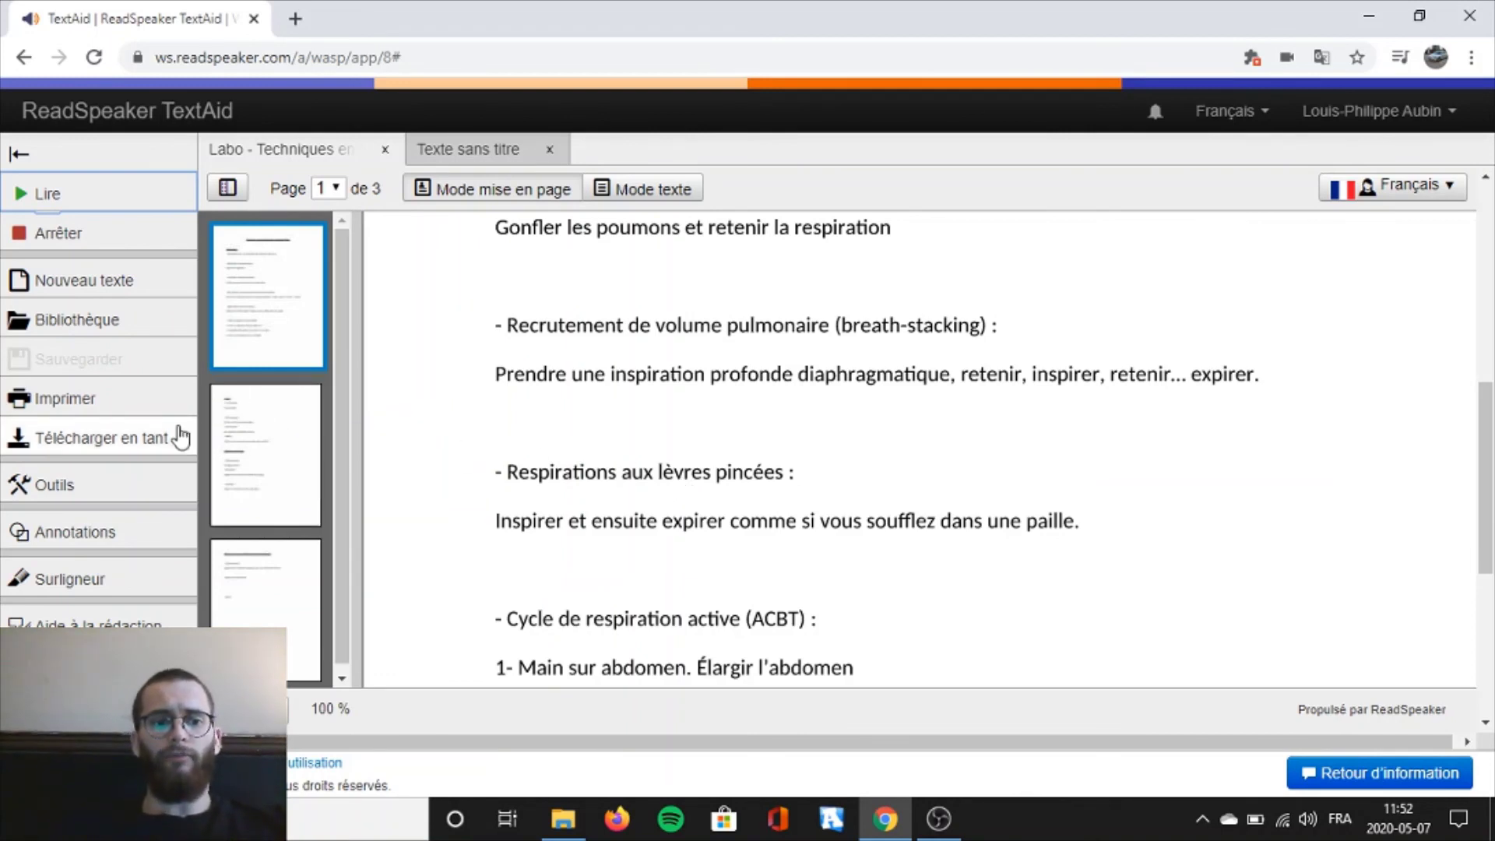
click(148, 490)
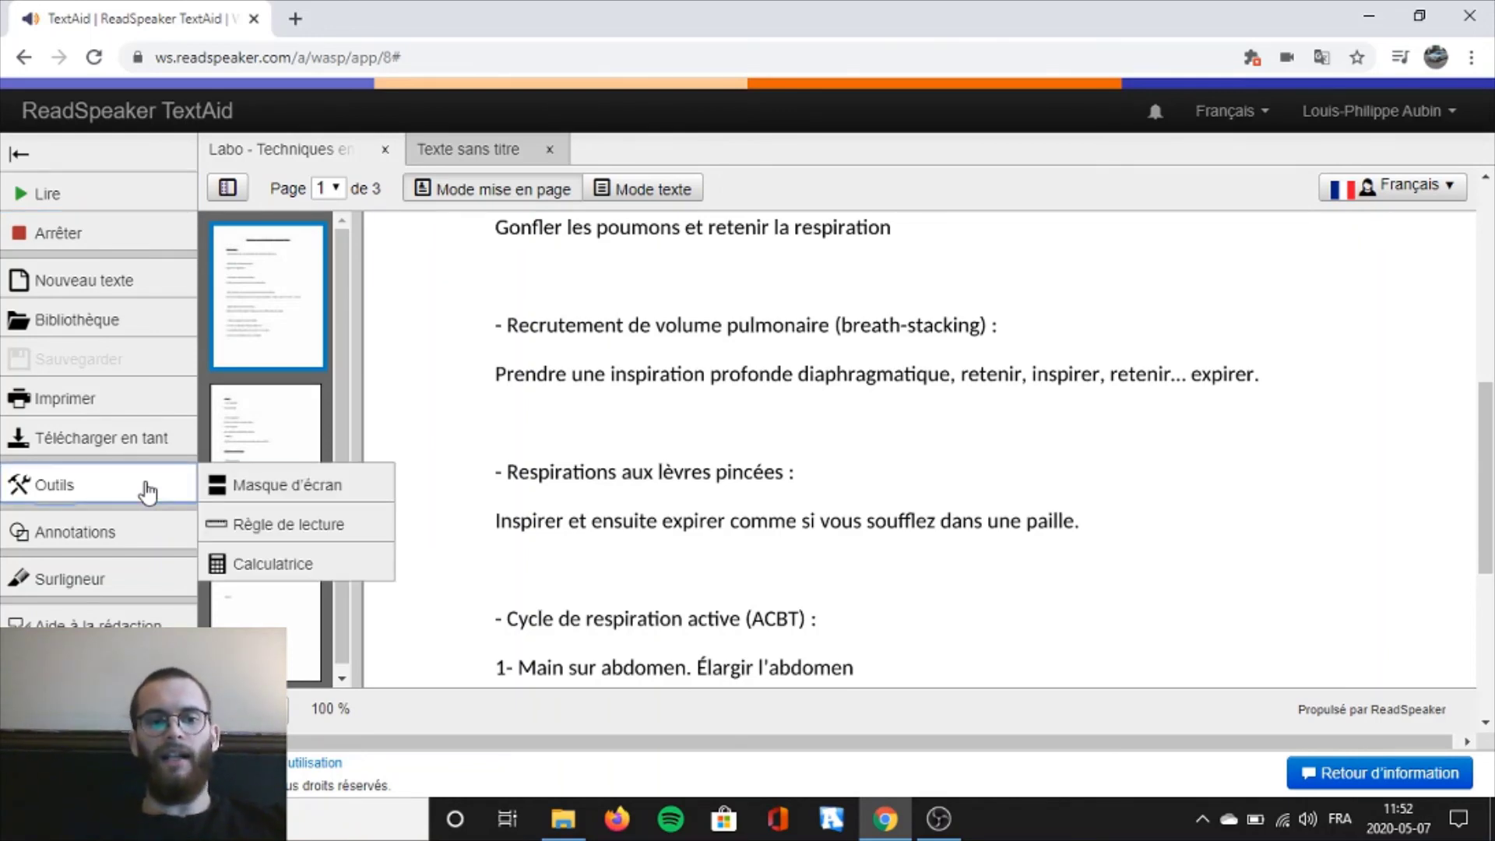
click(262, 489)
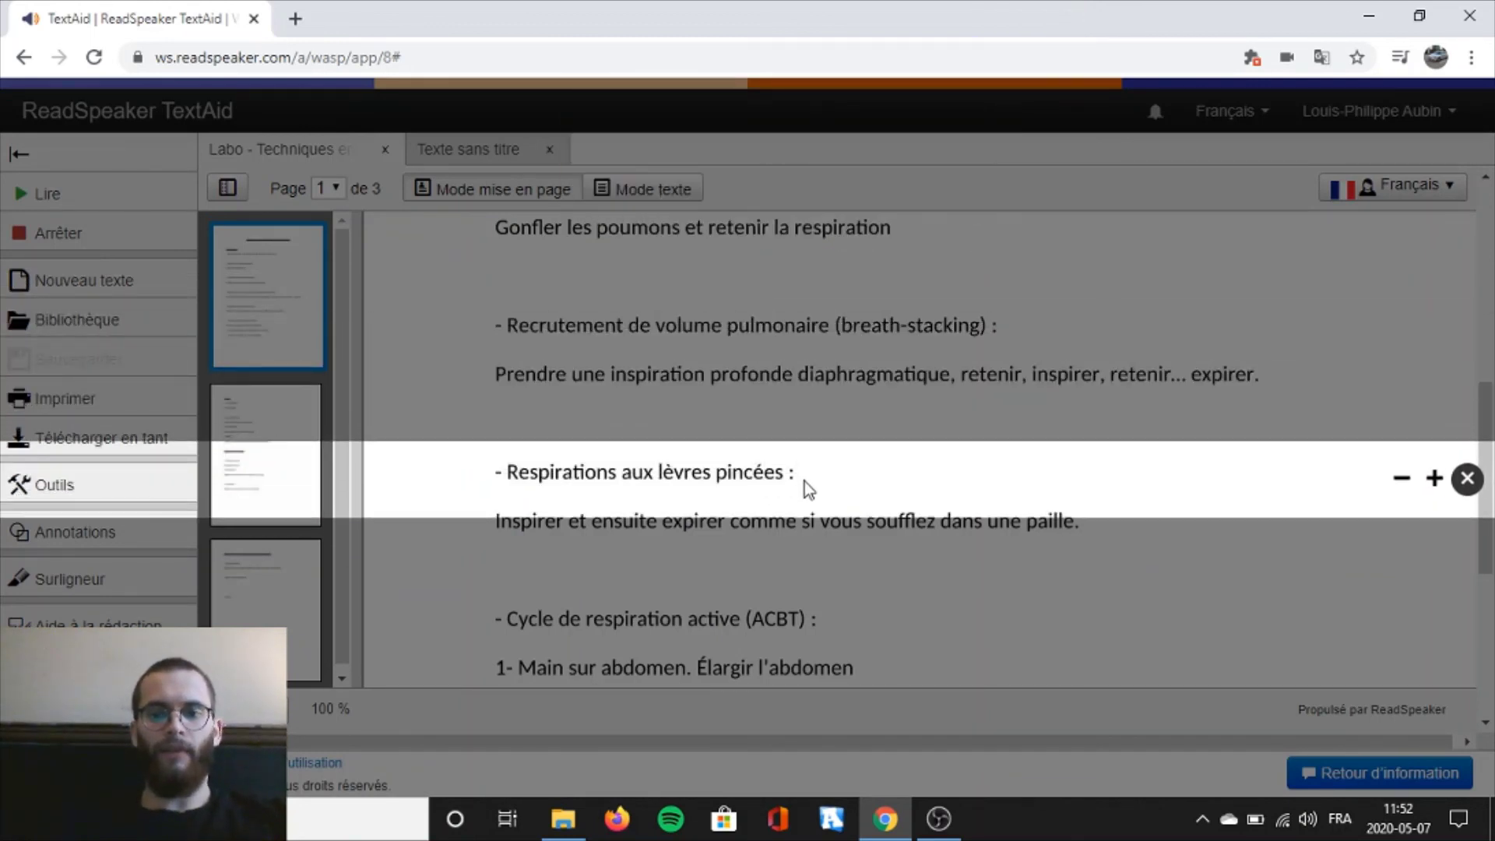
click(1466, 478)
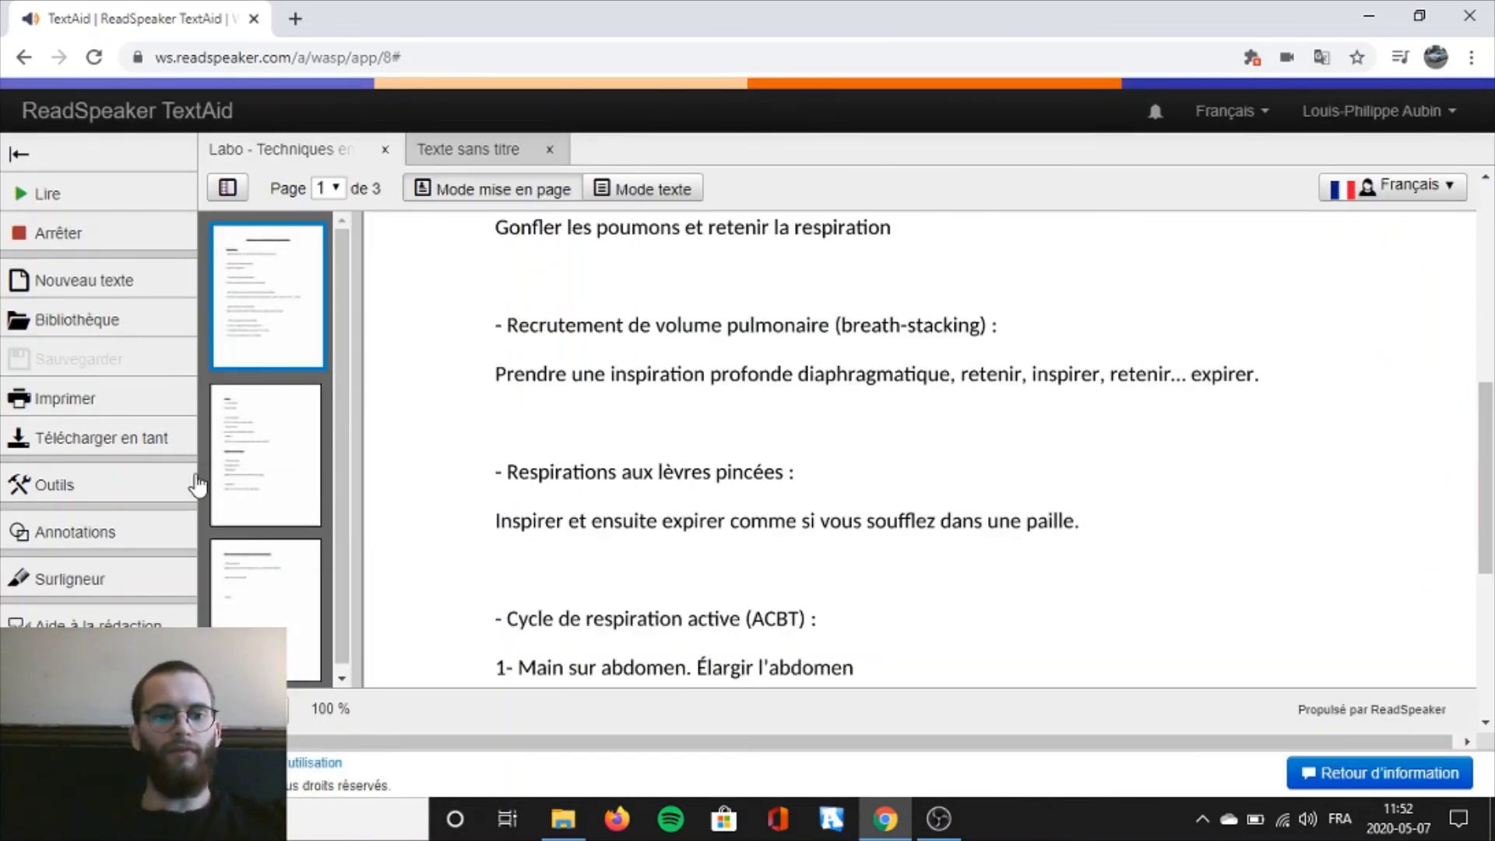
- Try the reading ruler (Règle de lecture) on the document, and open and close the calculator (Calculatrice)
click(166, 486)
click(300, 527)
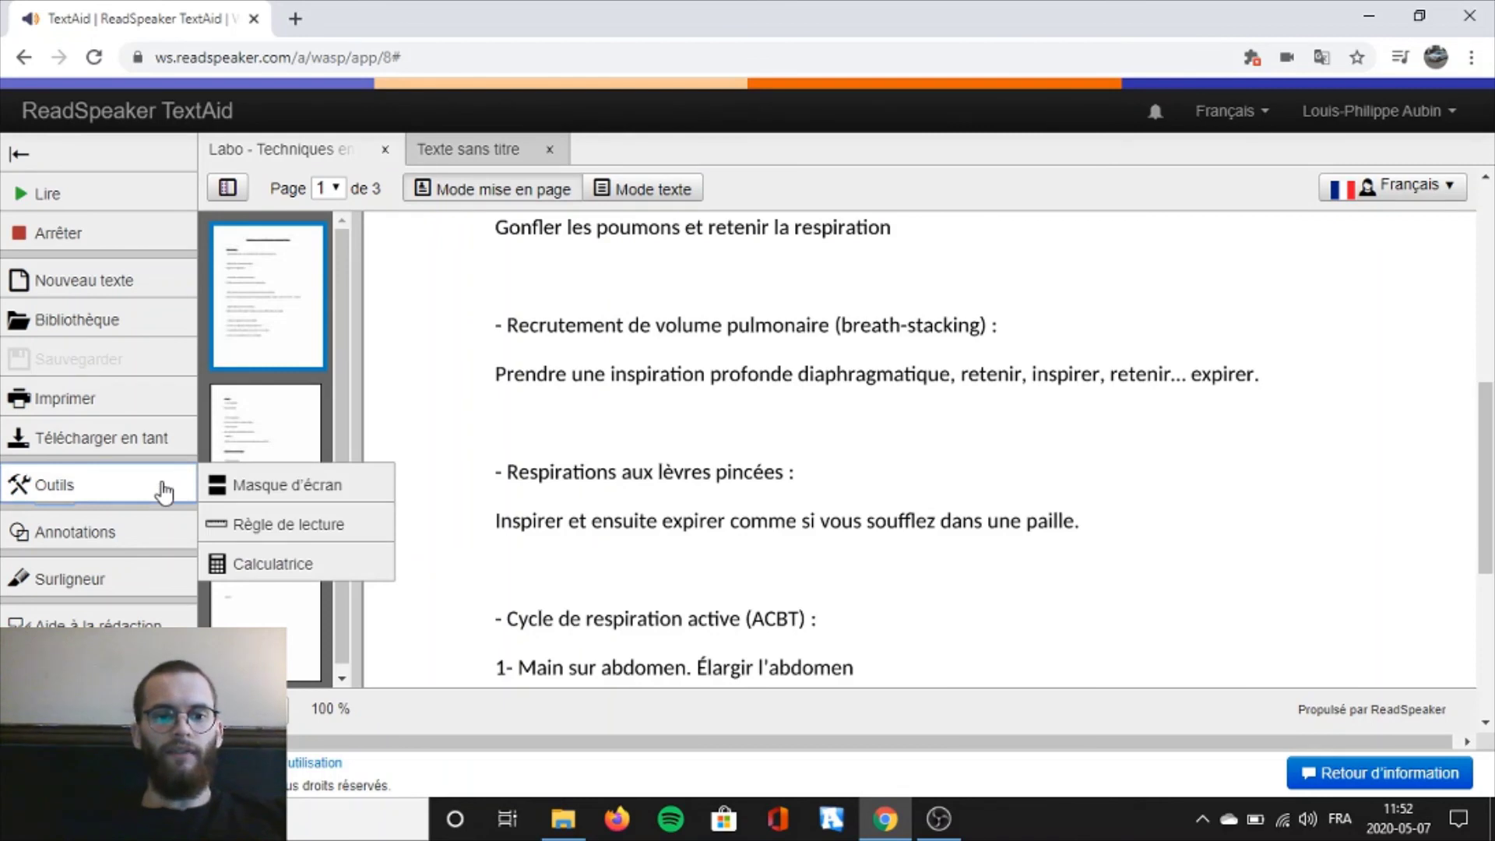
click(323, 574)
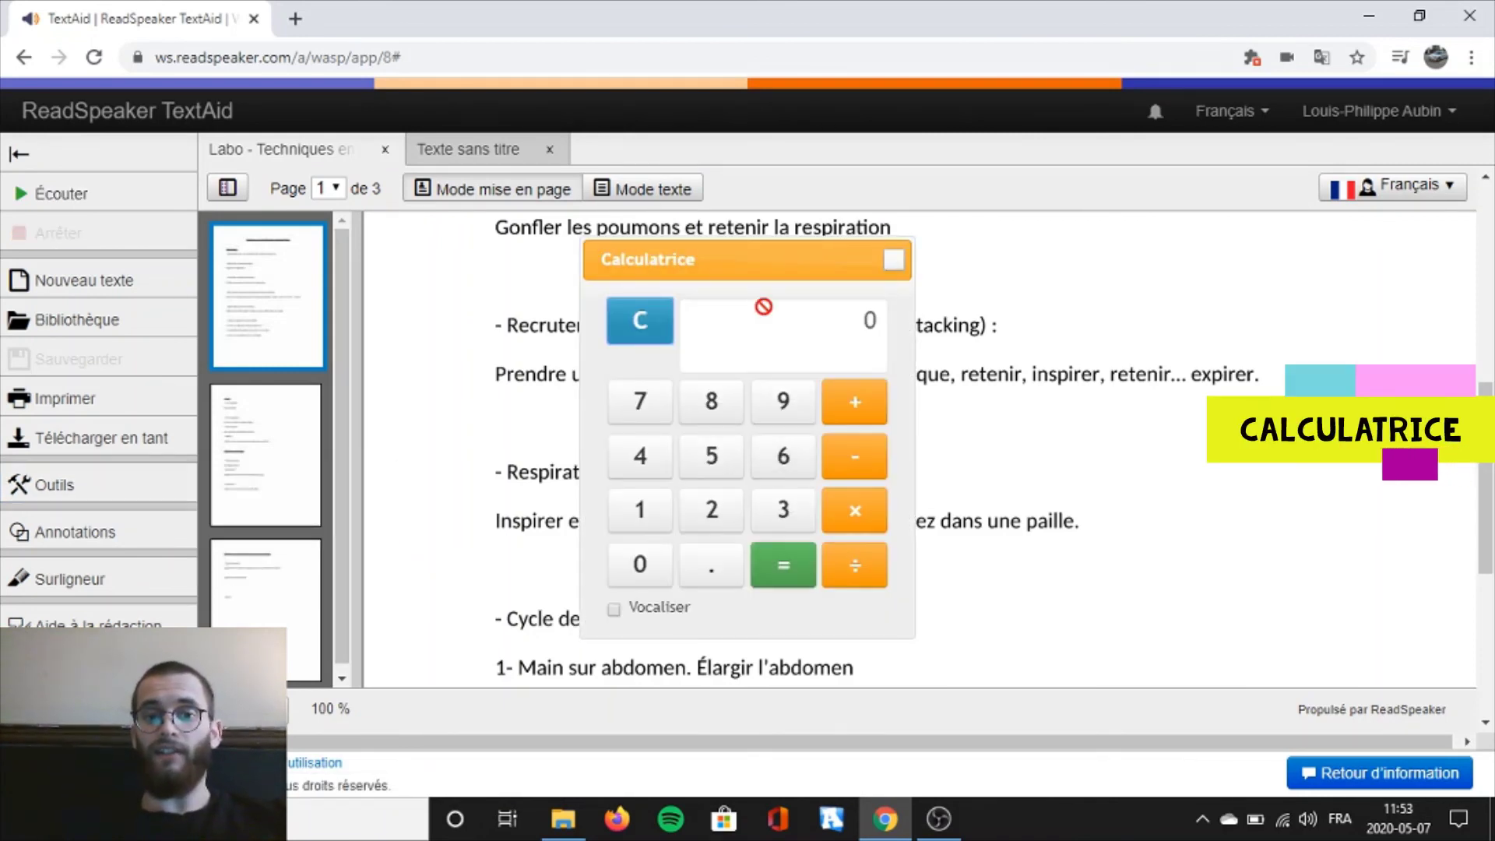
click(892, 262)
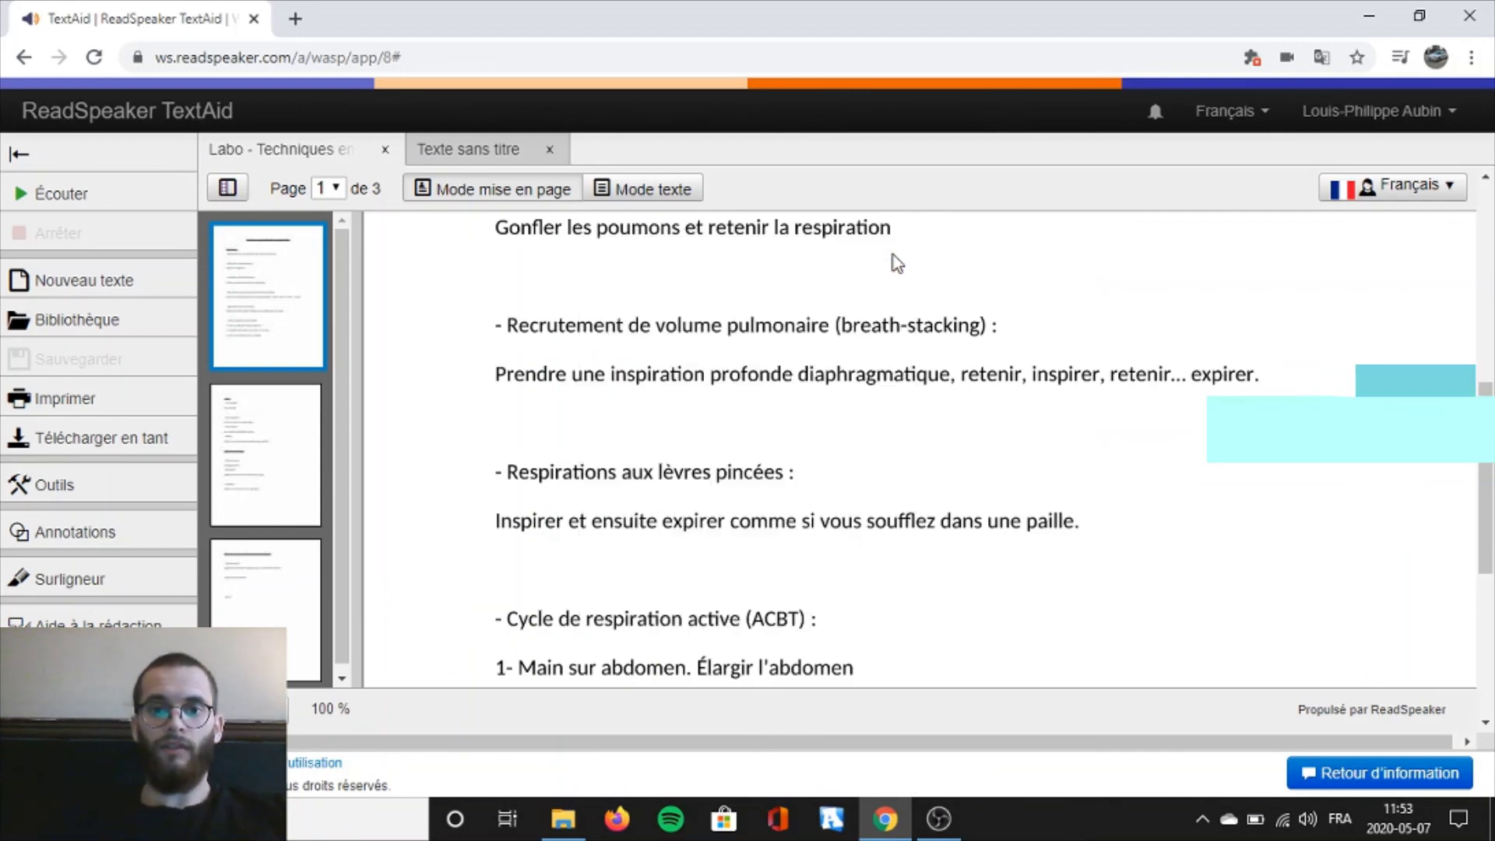